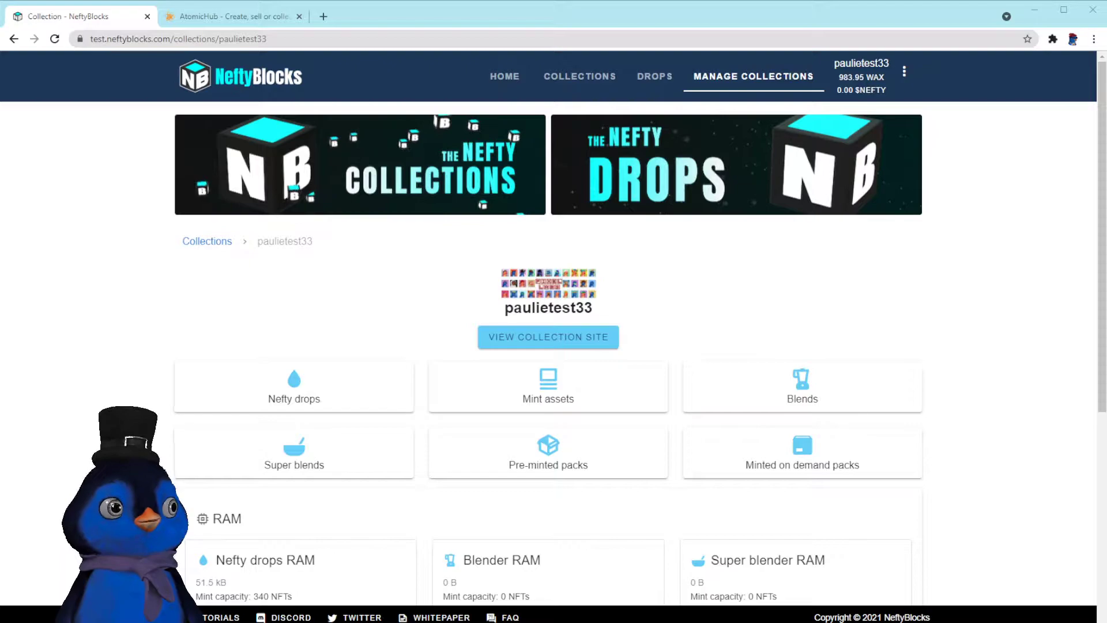
# Start a new Nefty drop for the collection and add the Paulie Beer Goggles template from schema firstschemat as its asset.
pyautogui.click(300, 396)
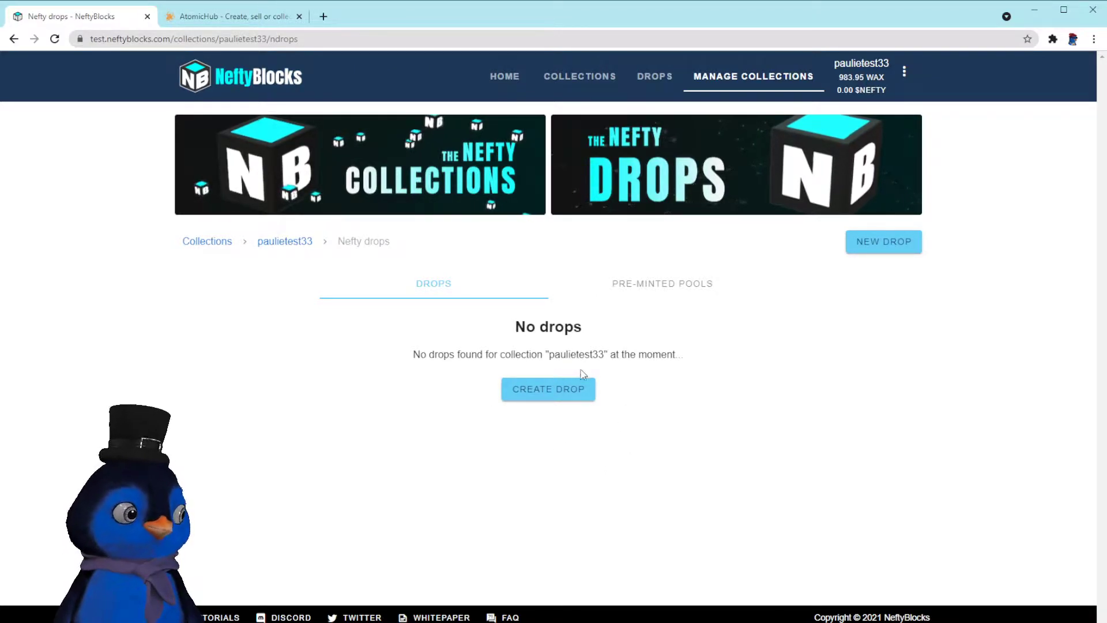
pyautogui.click(528, 389)
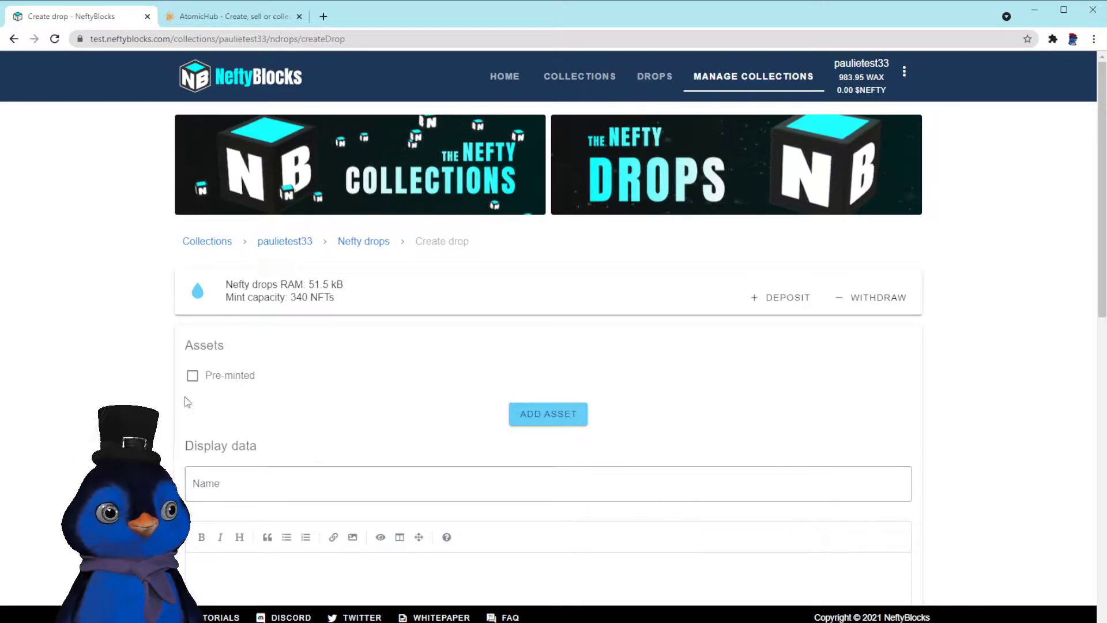
pyautogui.click(522, 414)
pyautogui.click(474, 282)
pyautogui.click(465, 316)
pyautogui.click(526, 333)
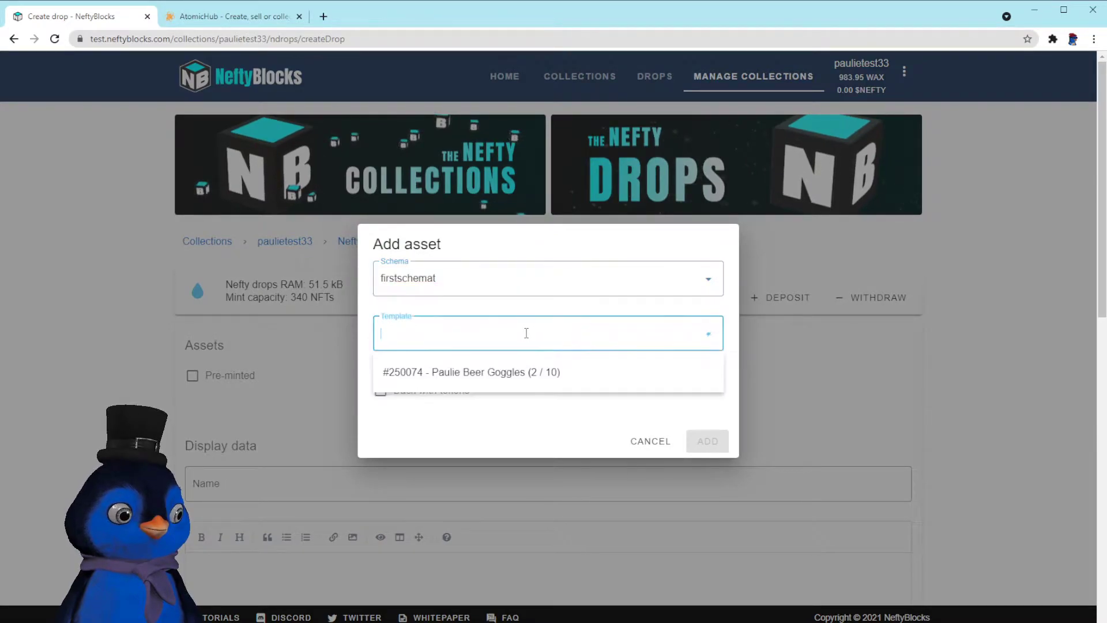
pyautogui.click(507, 374)
pyautogui.click(701, 441)
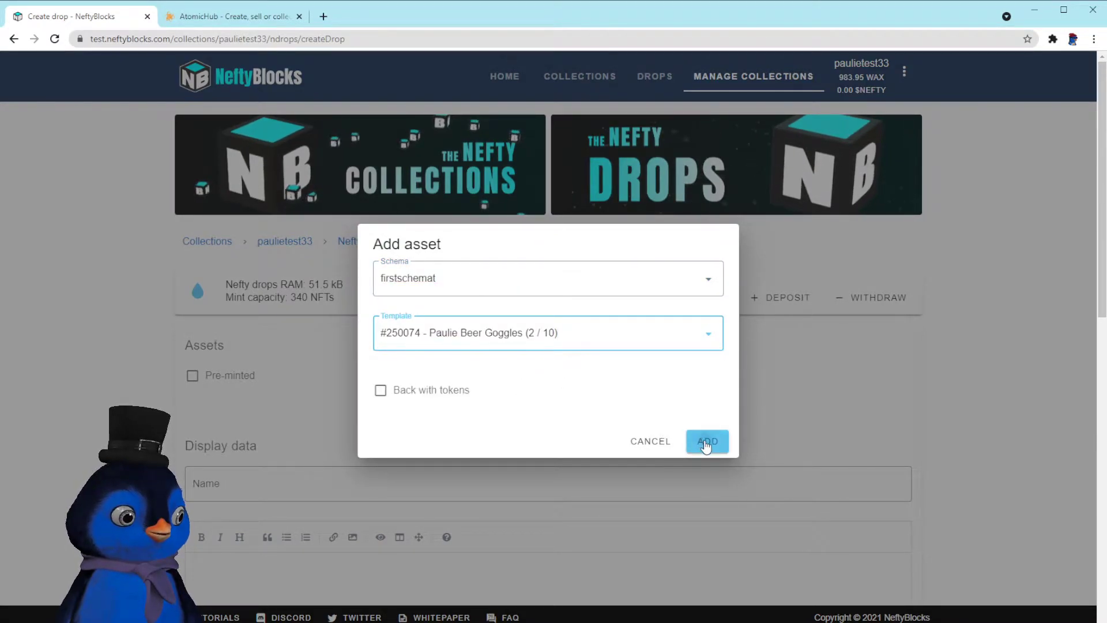
# Create the drop with FREE pricing, the default limits, no schedule and the secure drop option enabled.
pyautogui.scroll(-5, 677, 448)
pyautogui.scroll(5, 413, 433)
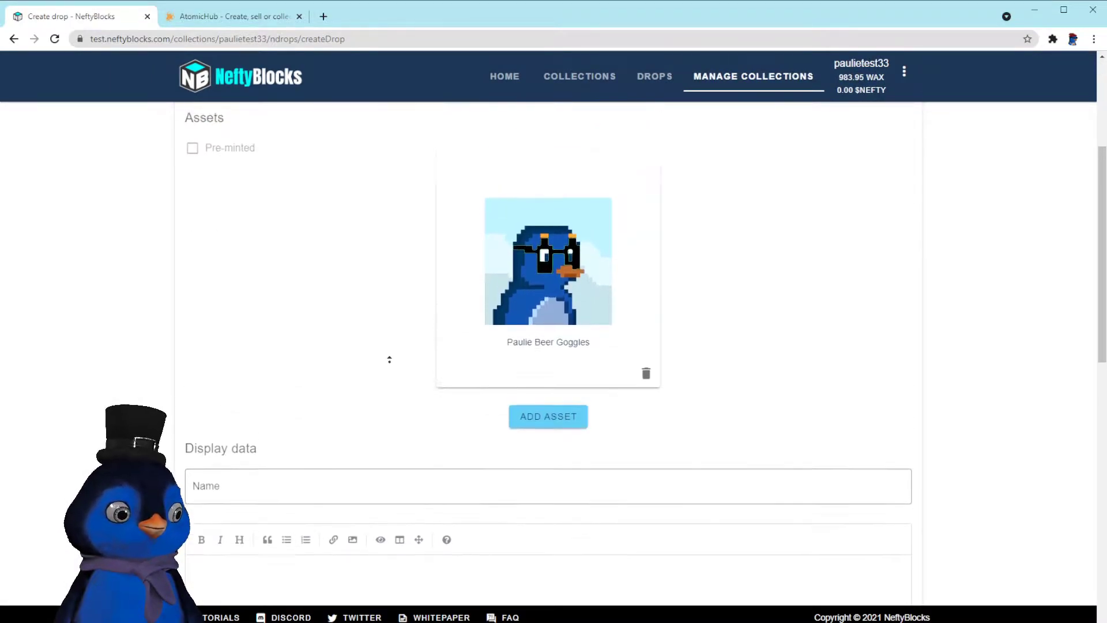
pyautogui.scroll(-10, 397, 426)
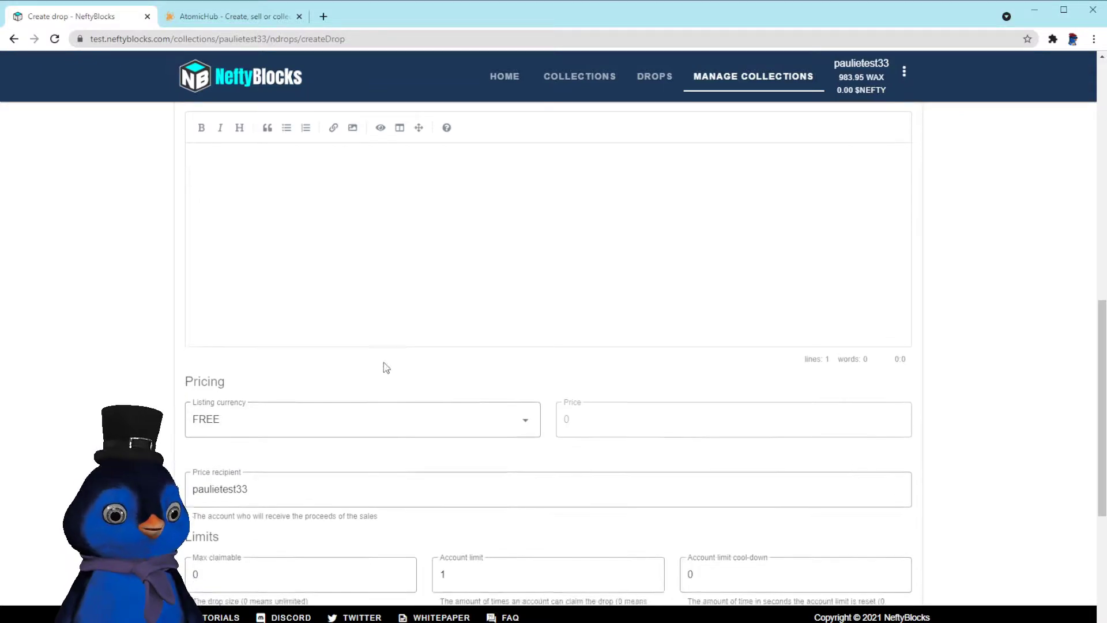
pyautogui.scroll(-3, 386, 363)
pyautogui.scroll(-2, 340, 348)
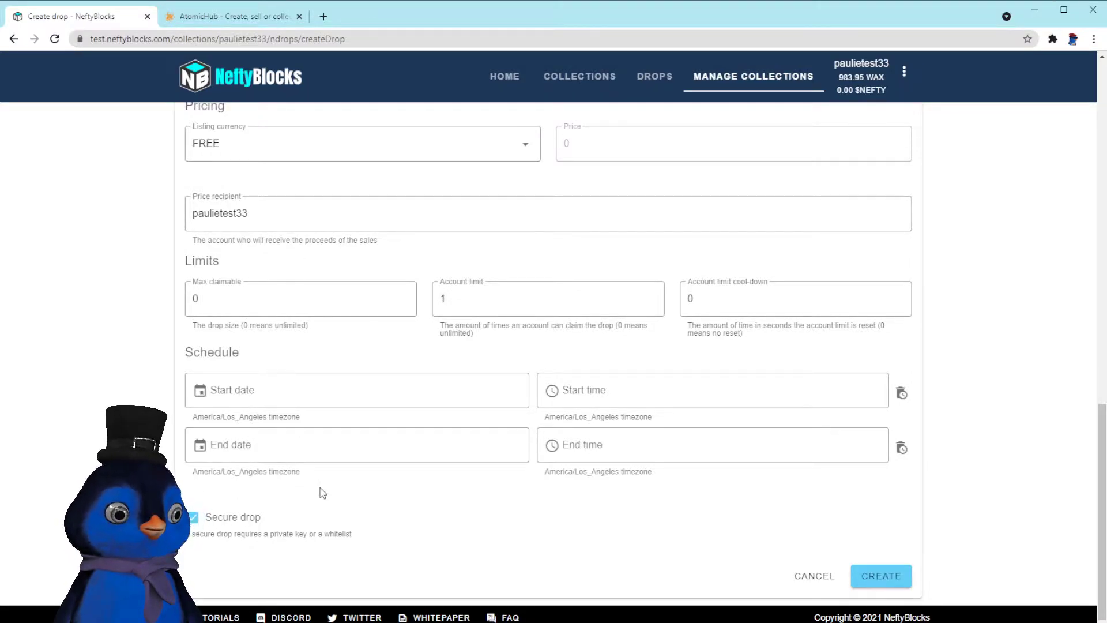
pyautogui.click(883, 576)
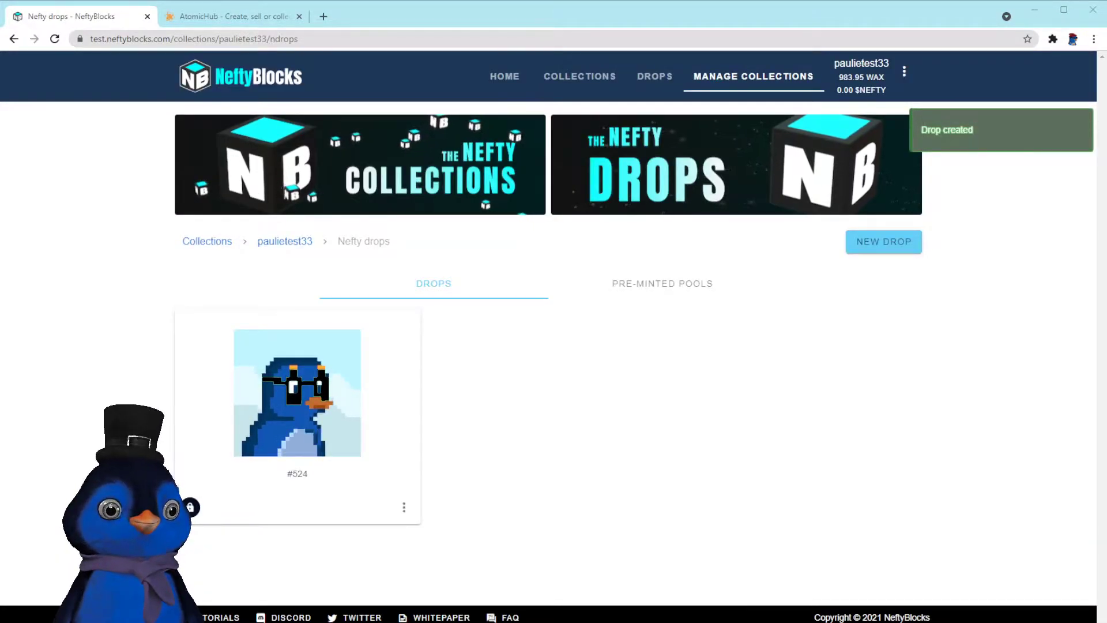
# View the new drop's public page, examine its claim restrictions and details, and close the page.
pyautogui.click(404, 508)
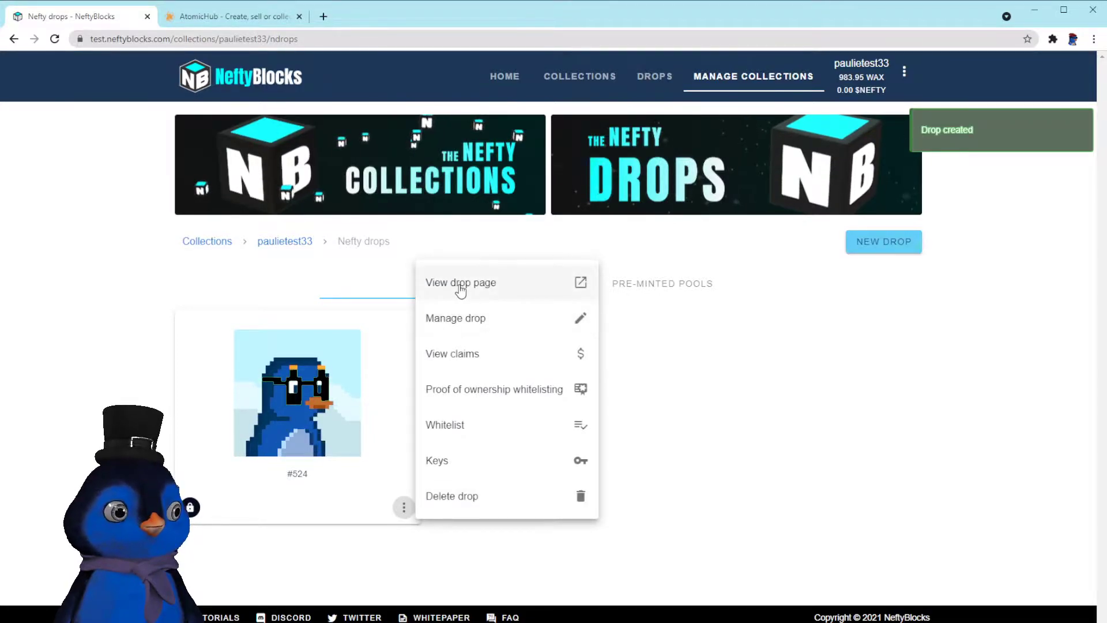
pyautogui.click(457, 284)
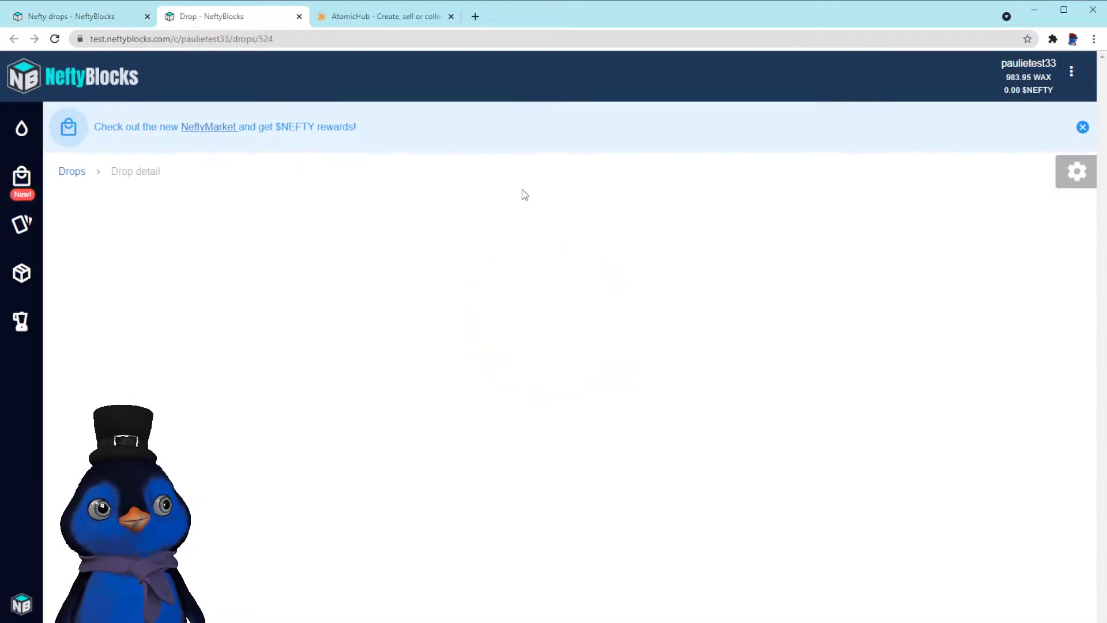
pyautogui.moveTo(434, 230); pyautogui.dragTo(708, 230)
pyautogui.click(701, 244)
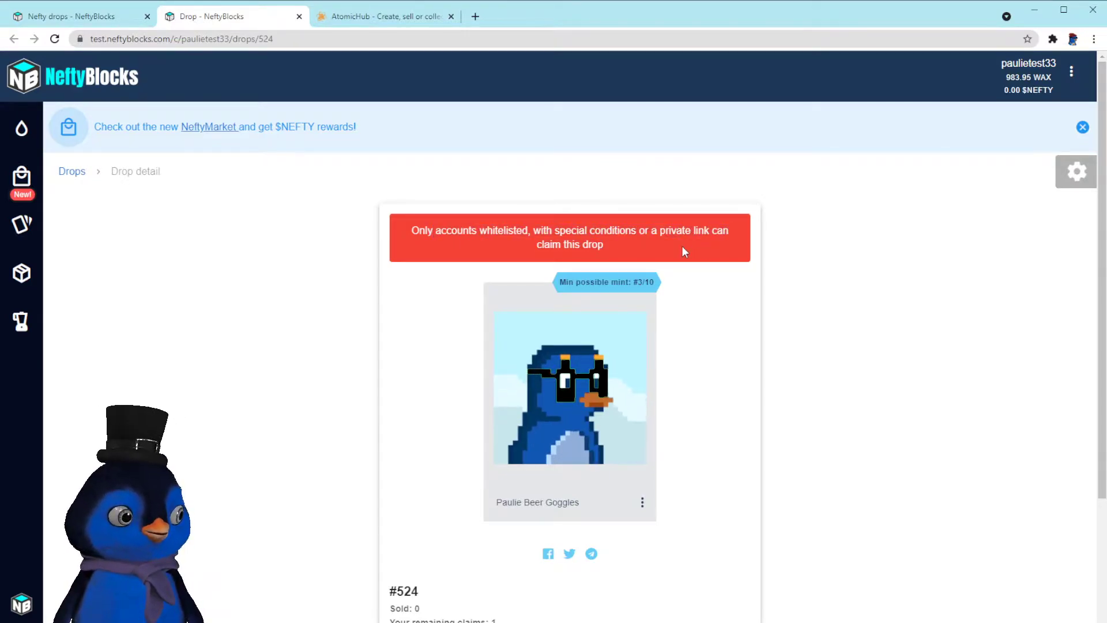
pyautogui.scroll(-1, 455, 415)
pyautogui.scroll(-3, 351, 438)
pyautogui.scroll(3, 358, 437)
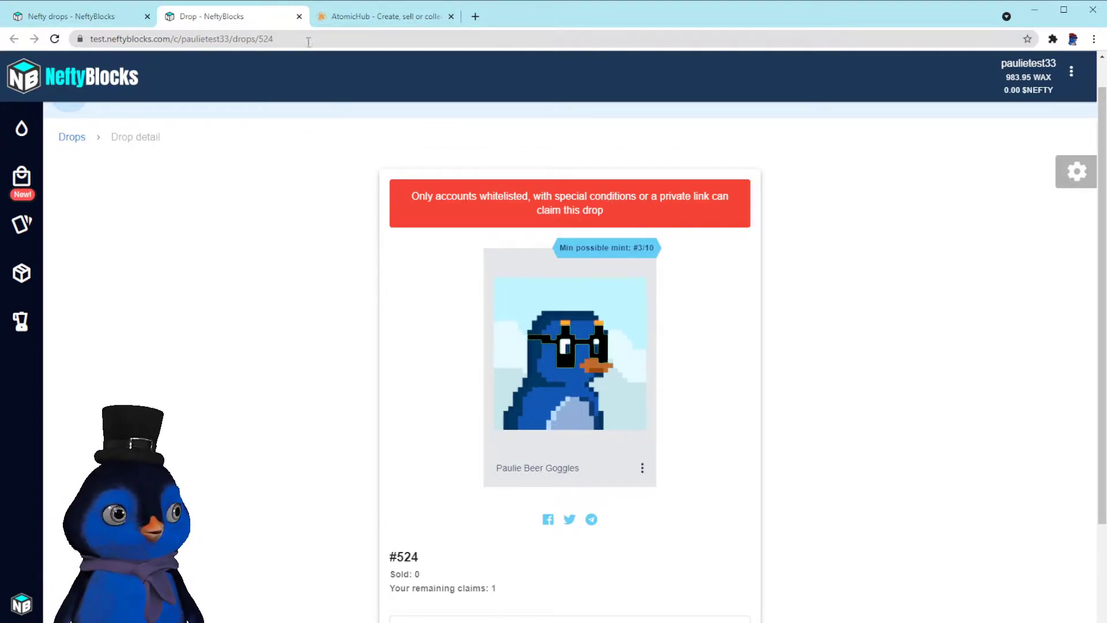
pyautogui.click(300, 18)
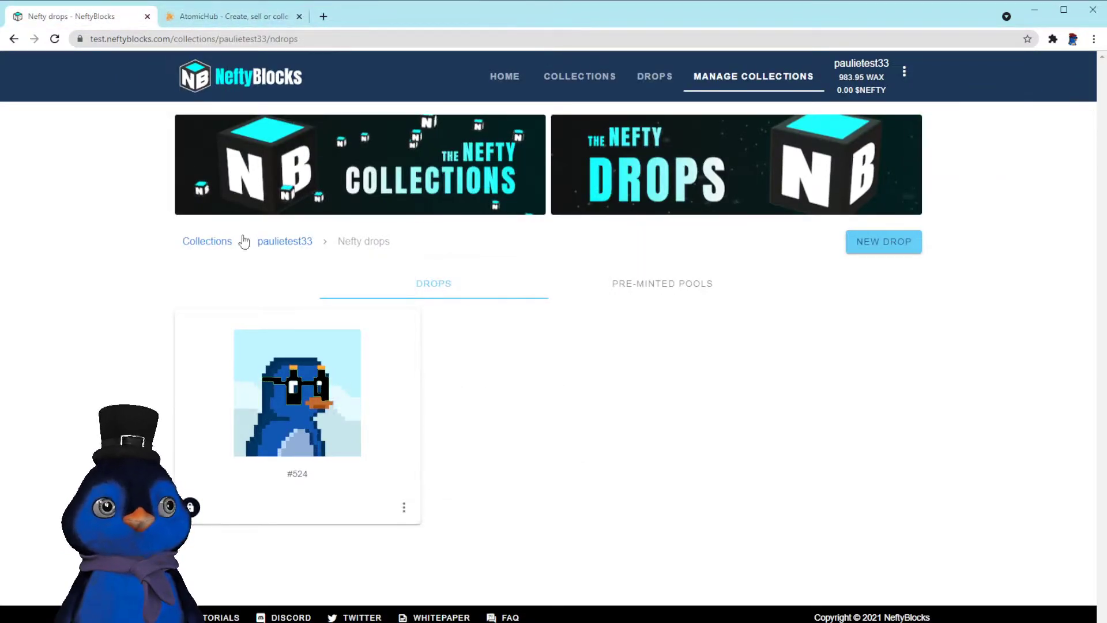
# Open the drop's proof of ownership whitelisting and keep its rules set to match All conditions.
pyautogui.click(404, 509)
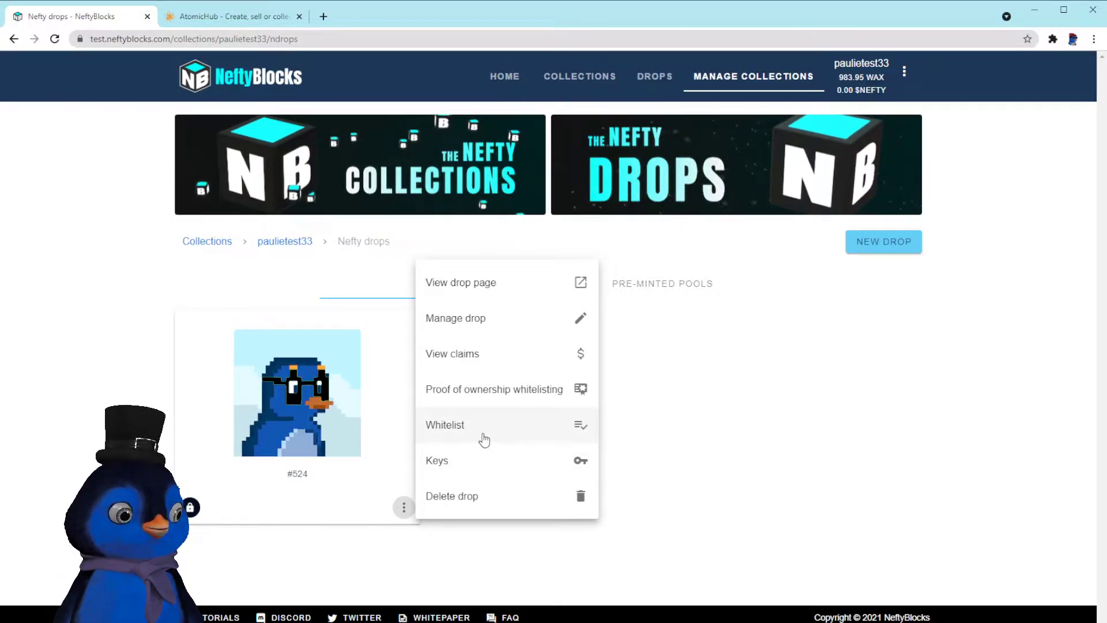
pyautogui.click(523, 394)
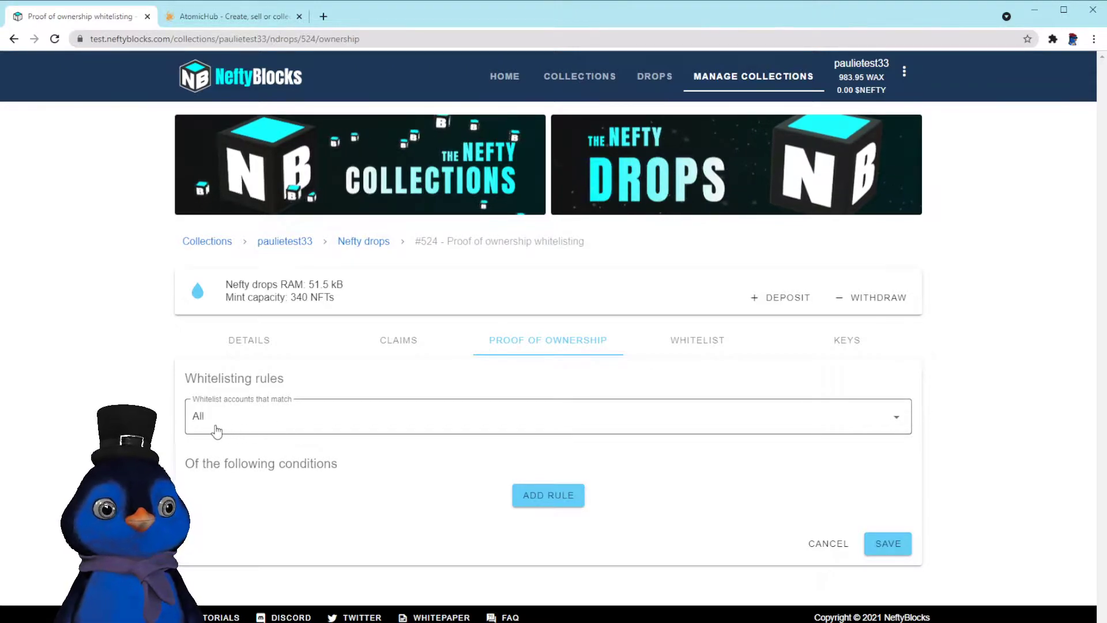
pyautogui.click(376, 425)
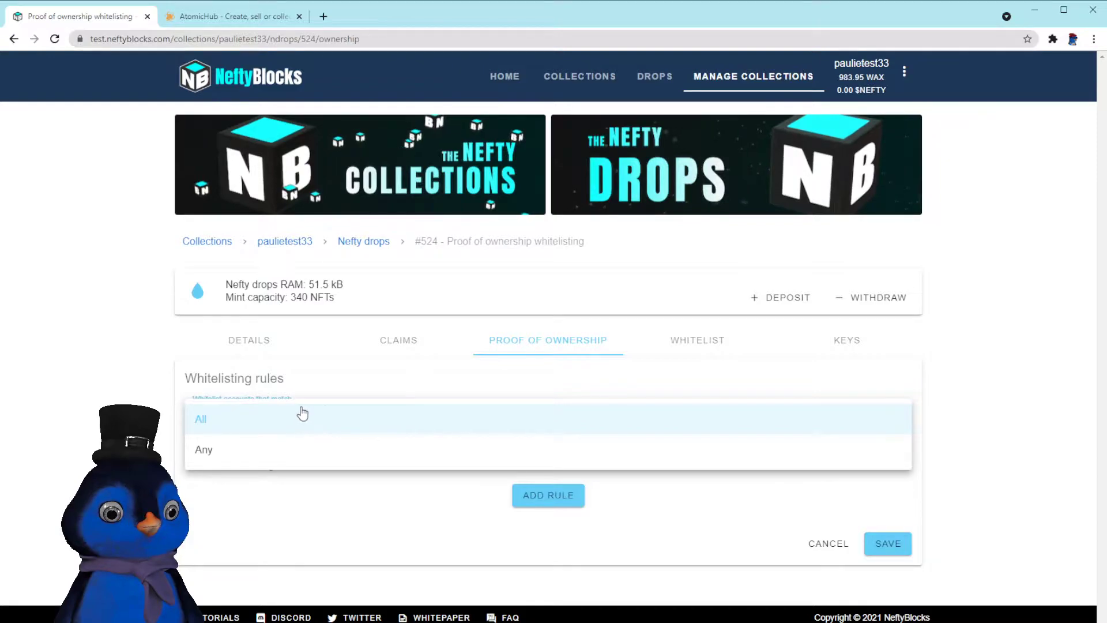
pyautogui.click(351, 407)
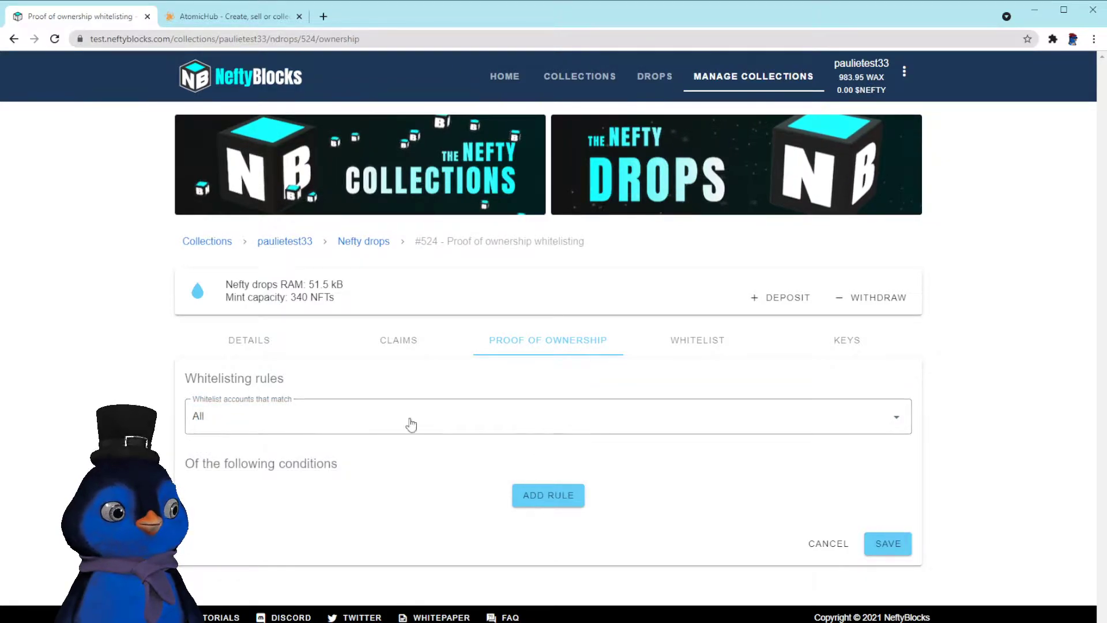
pyautogui.click(314, 416)
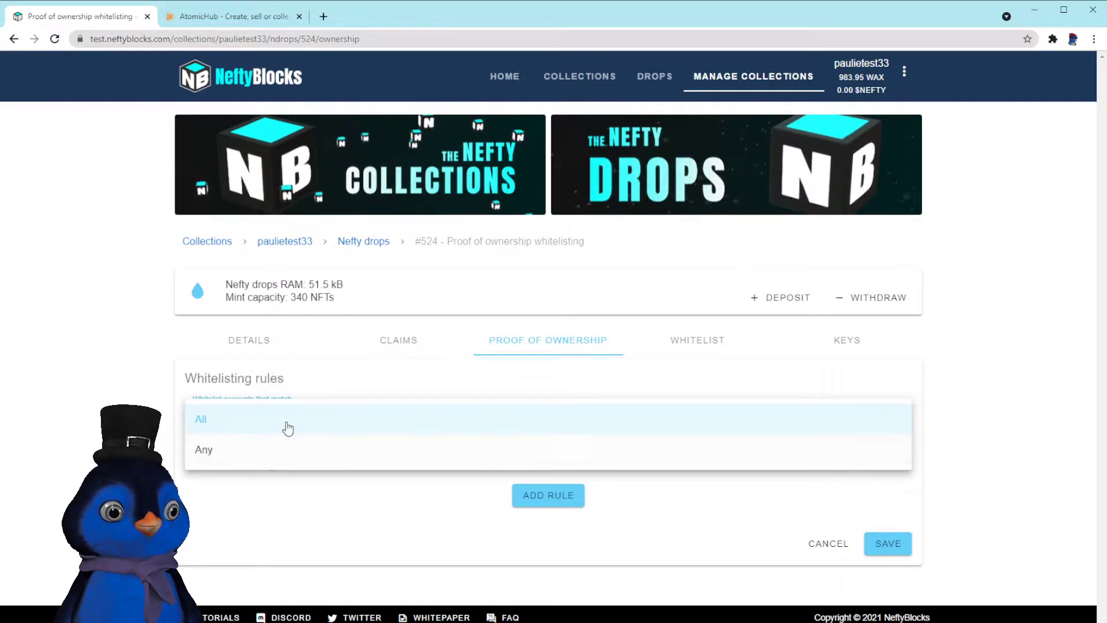
pyautogui.click(214, 432)
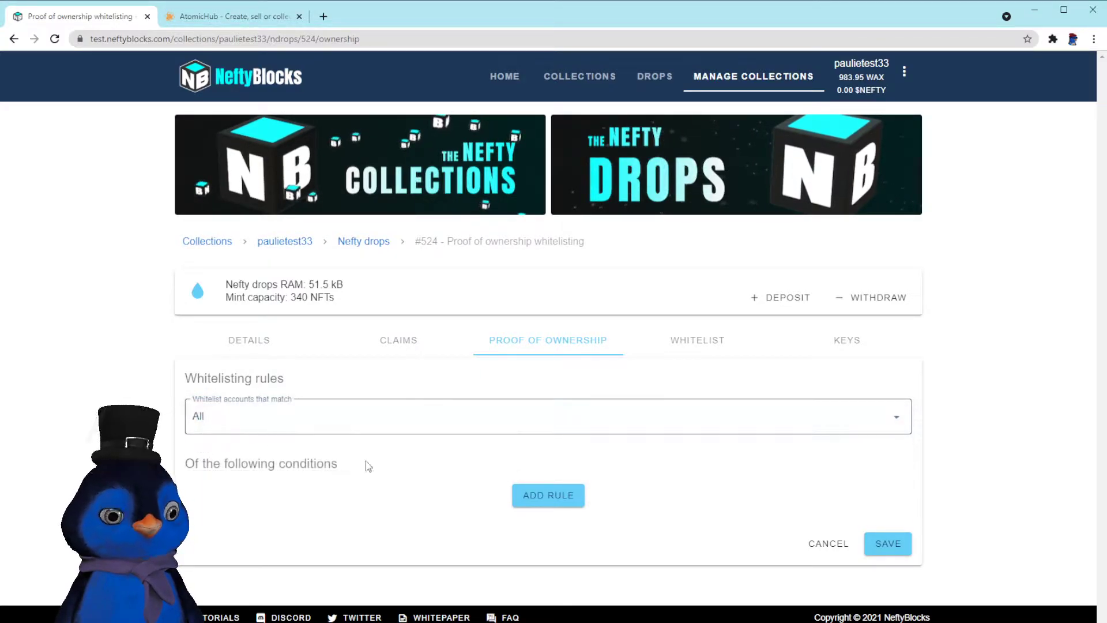
# Add a whitelisting rule for accounts that hold at least 1 NFT from the current collection, and review the available condition types.
pyautogui.click(543, 501)
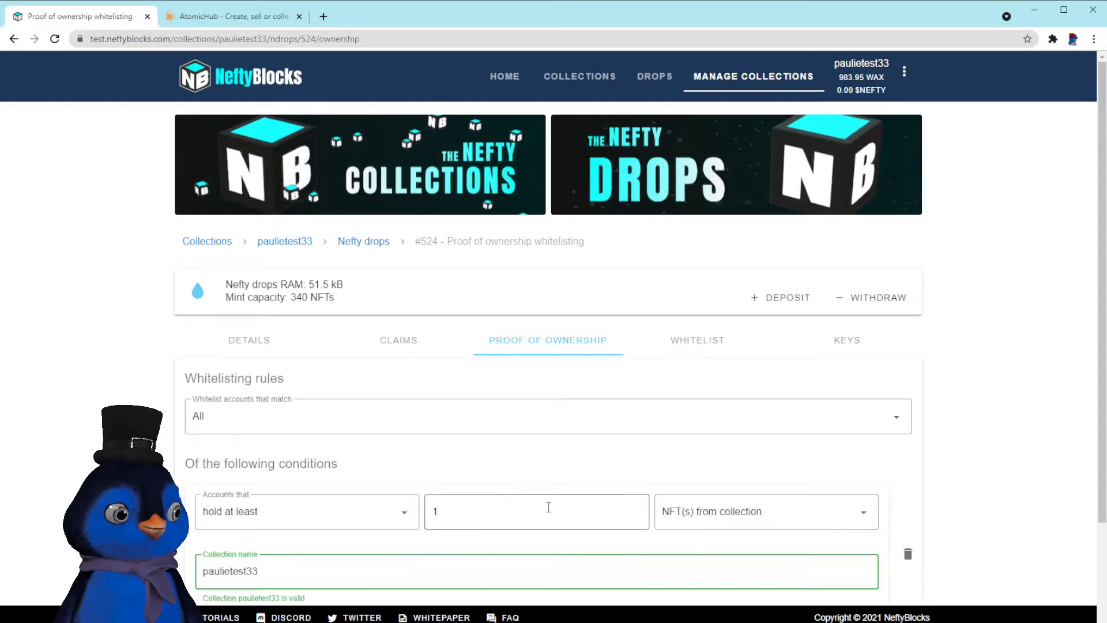
pyautogui.scroll(-2, 463, 455)
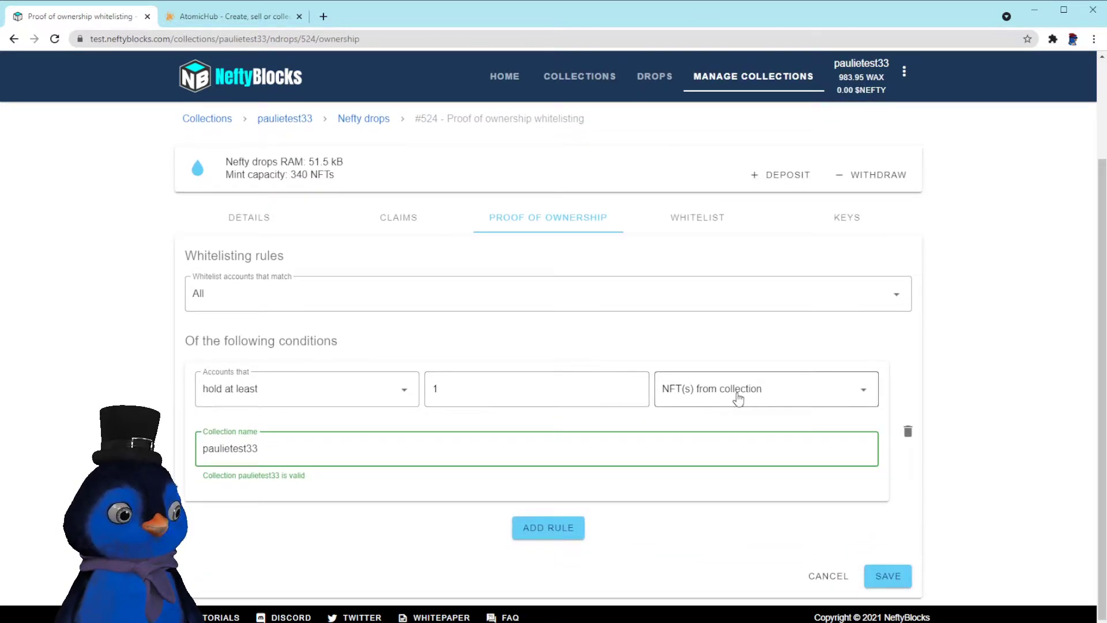
pyautogui.click(773, 396)
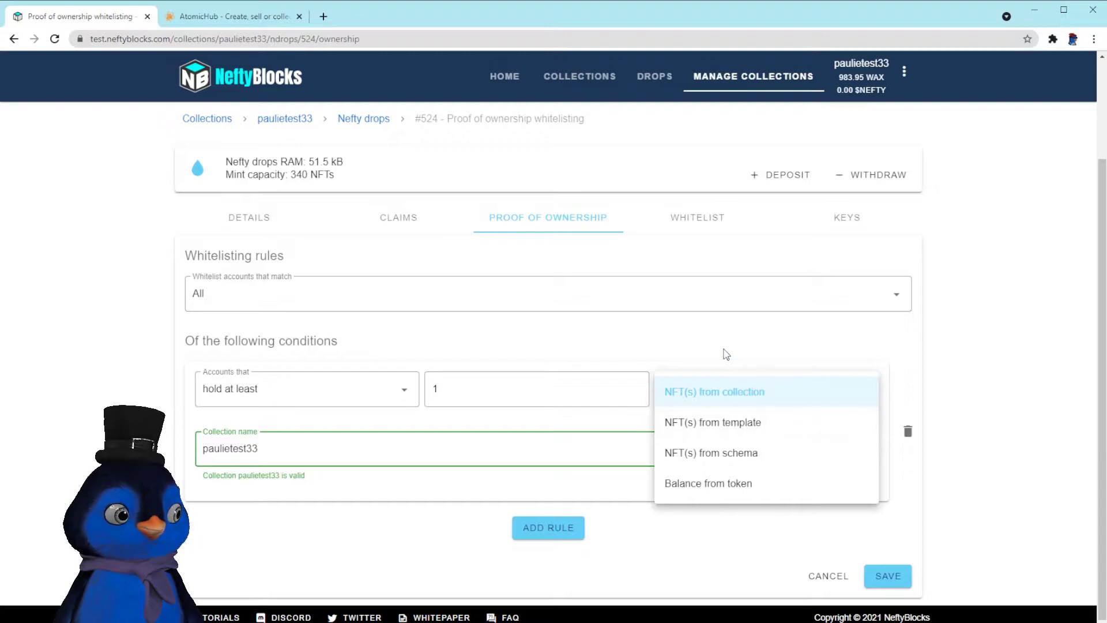
pyautogui.click(615, 362)
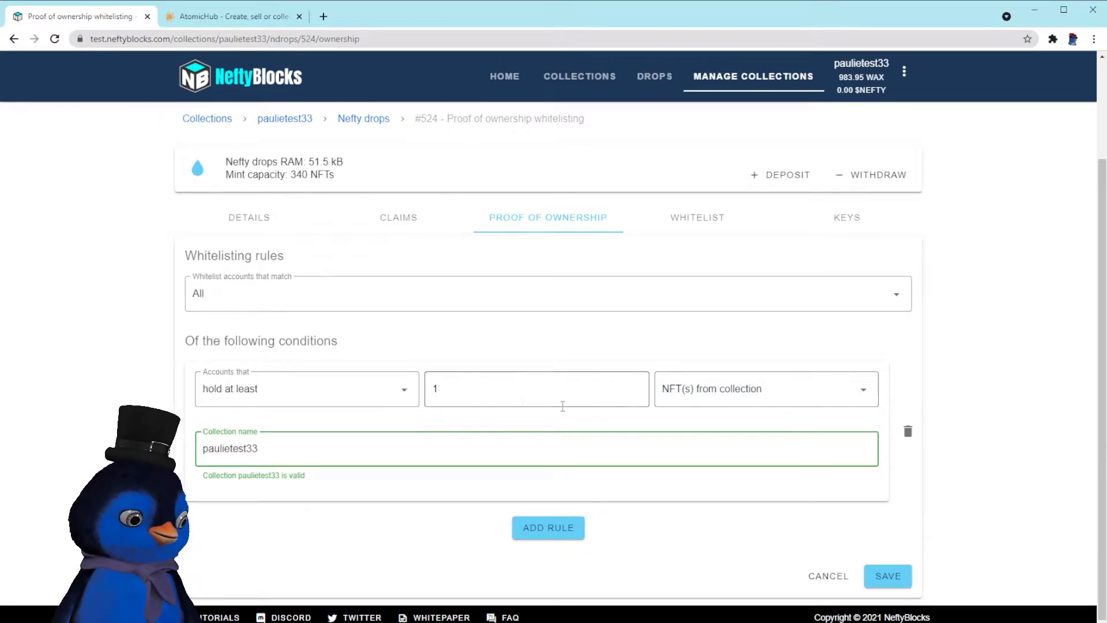
pyautogui.click(773, 404)
pyautogui.click(789, 353)
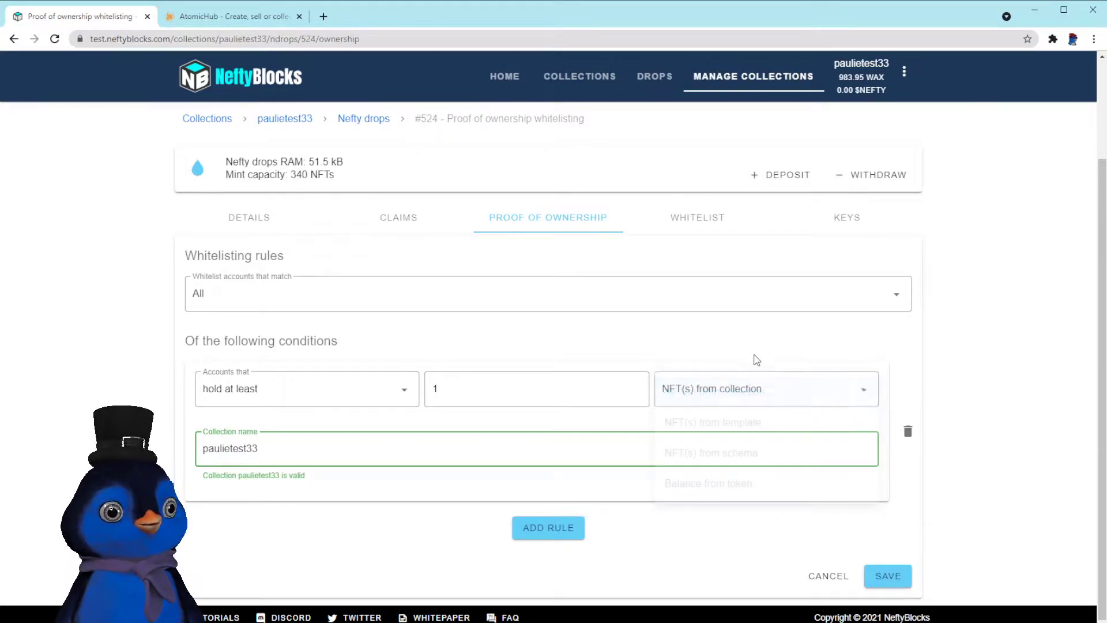
pyautogui.doubleClick(252, 453)
pyautogui.click(284, 452)
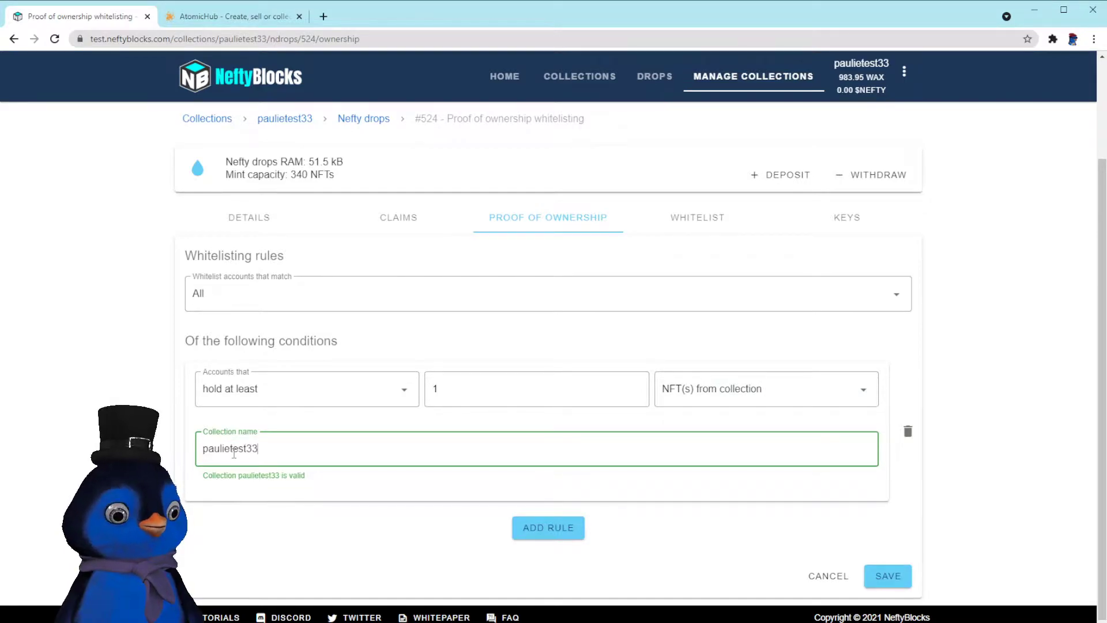
# Change the rule's condition to NFT(s) from template and choose the Paulie is King template.
pyautogui.click(766, 397)
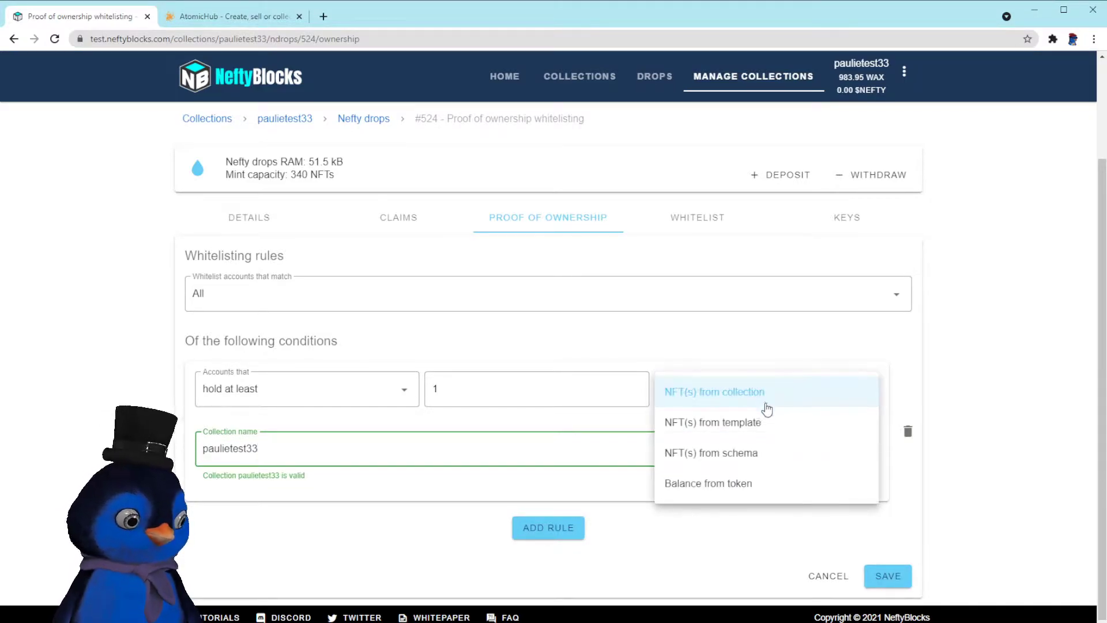
pyautogui.click(723, 432)
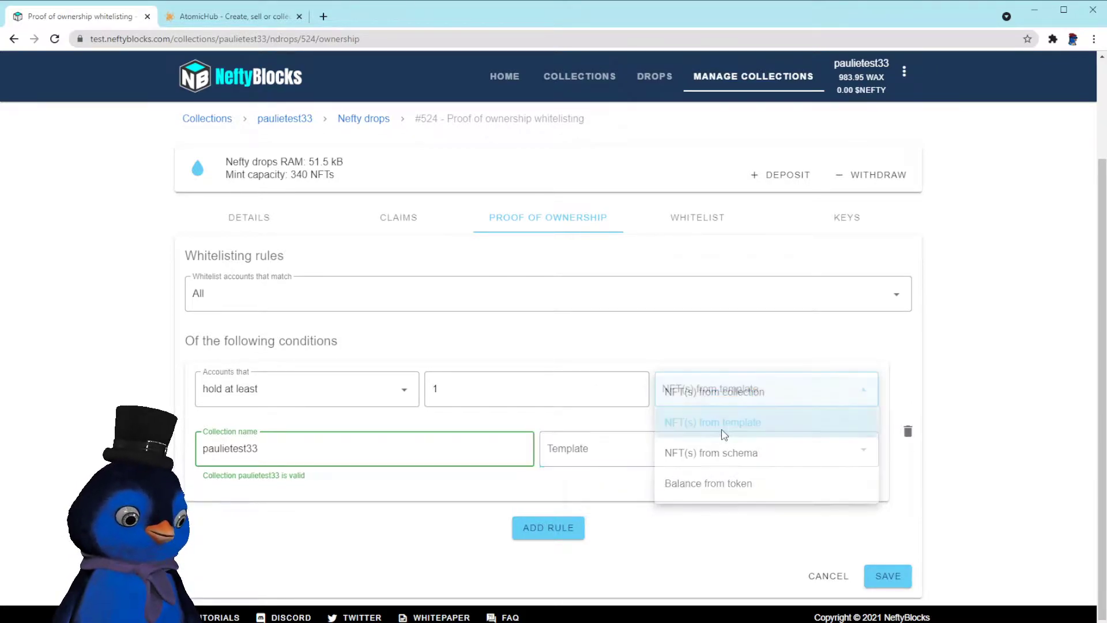
pyautogui.click(676, 447)
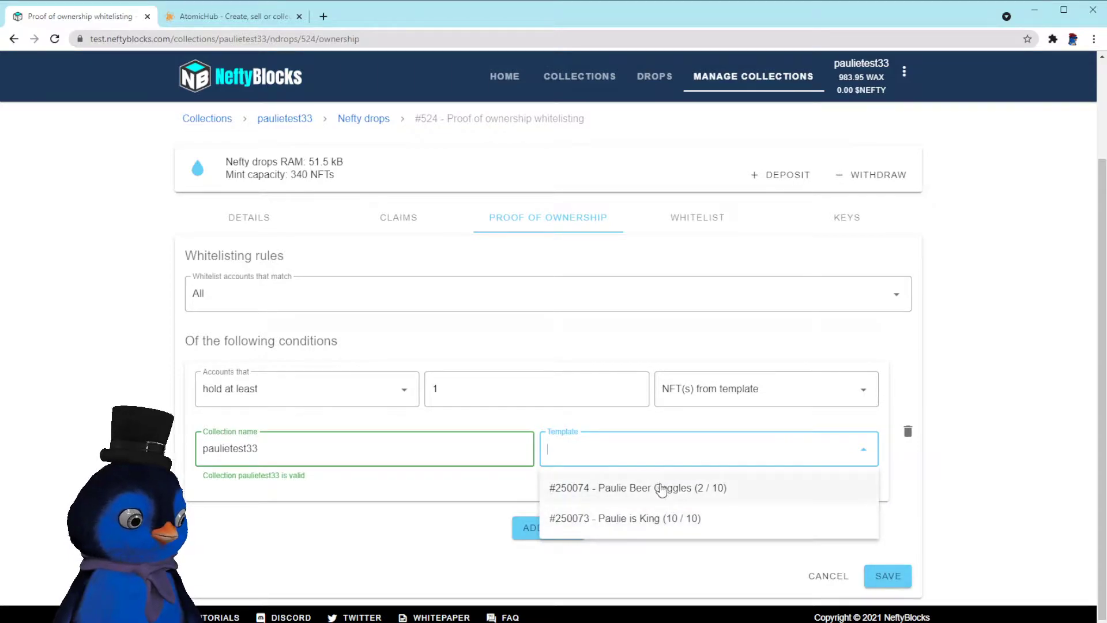
pyautogui.click(658, 522)
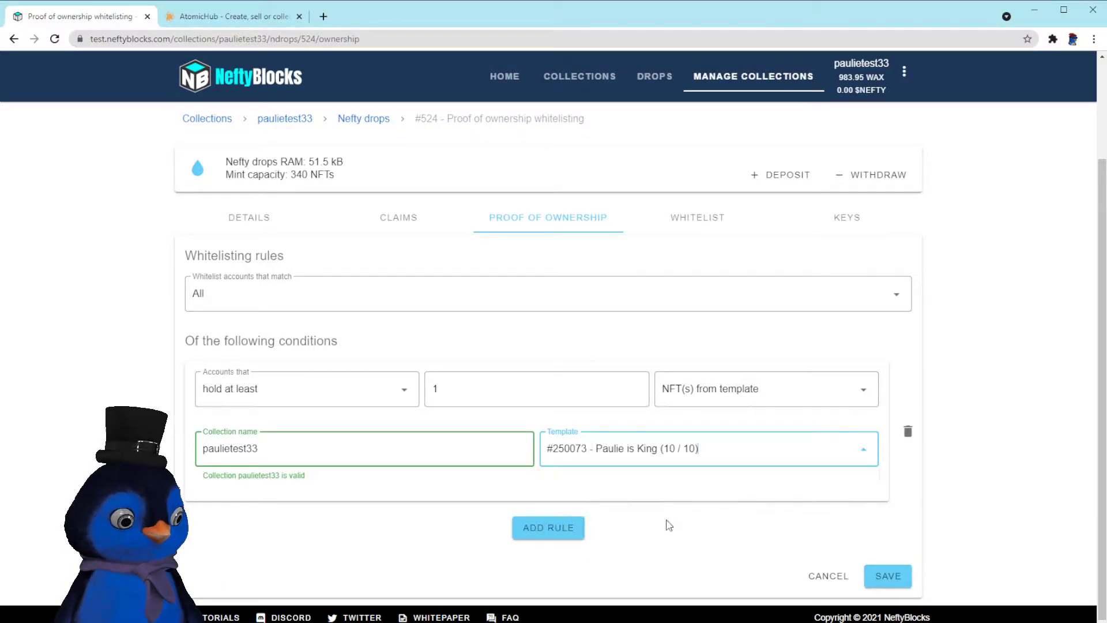
pyautogui.click(863, 449)
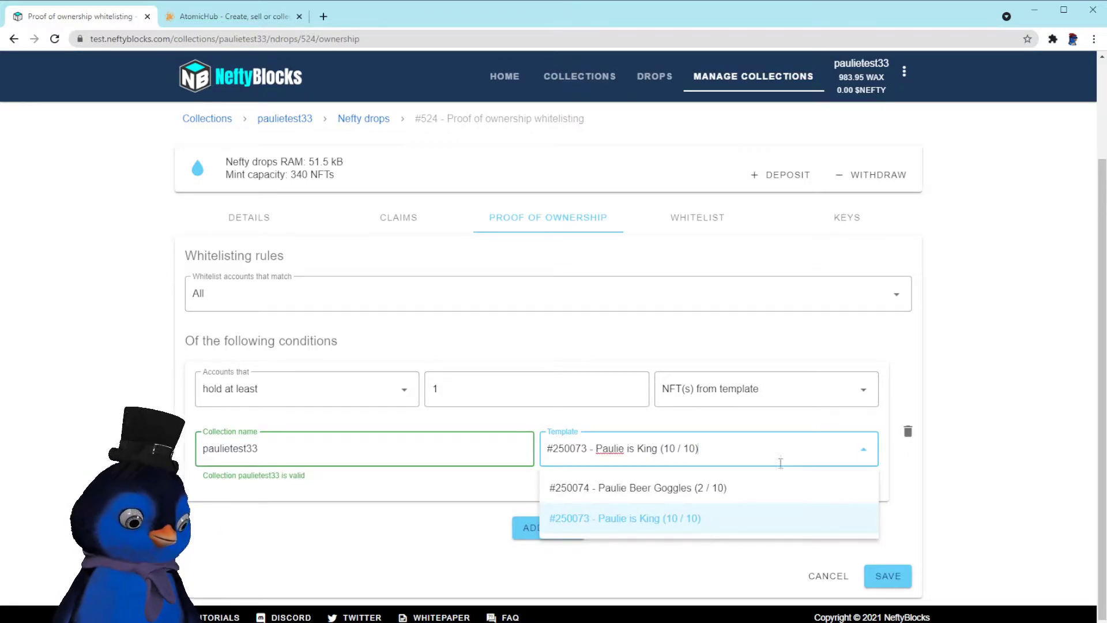
# Switch the rule's condition to NFT(s) from schema and choose the schema firstschemat.
pyautogui.click(768, 404)
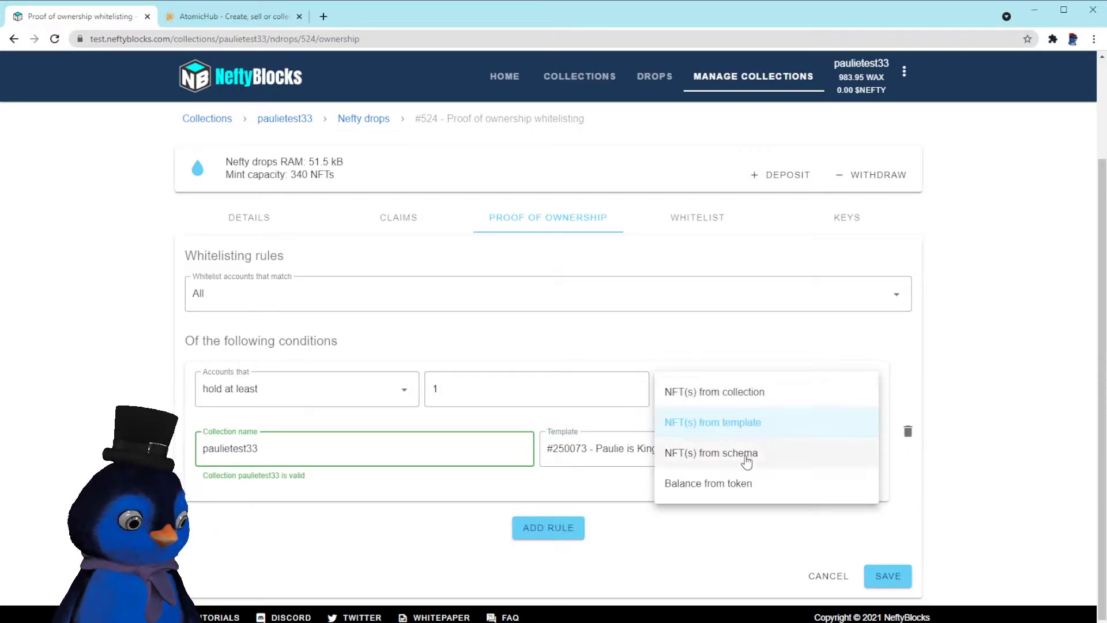
pyautogui.click(747, 461)
pyautogui.click(814, 451)
pyautogui.click(600, 498)
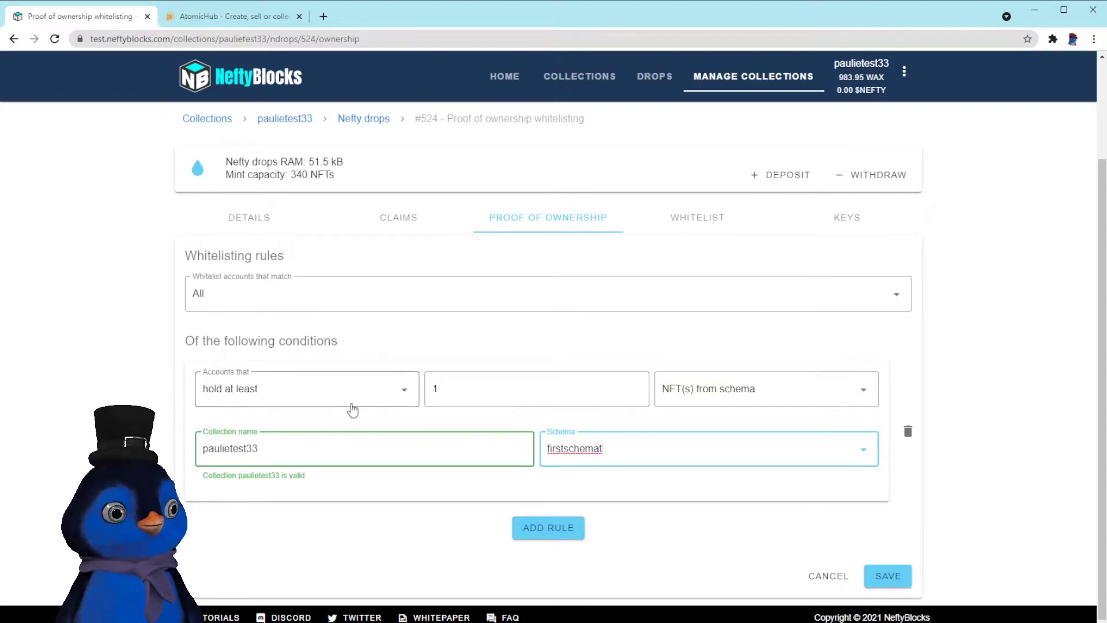
# Switch the rule's condition to Balance from token, with token contract penguincoins and symbol code PIXEL.
pyautogui.click(746, 394)
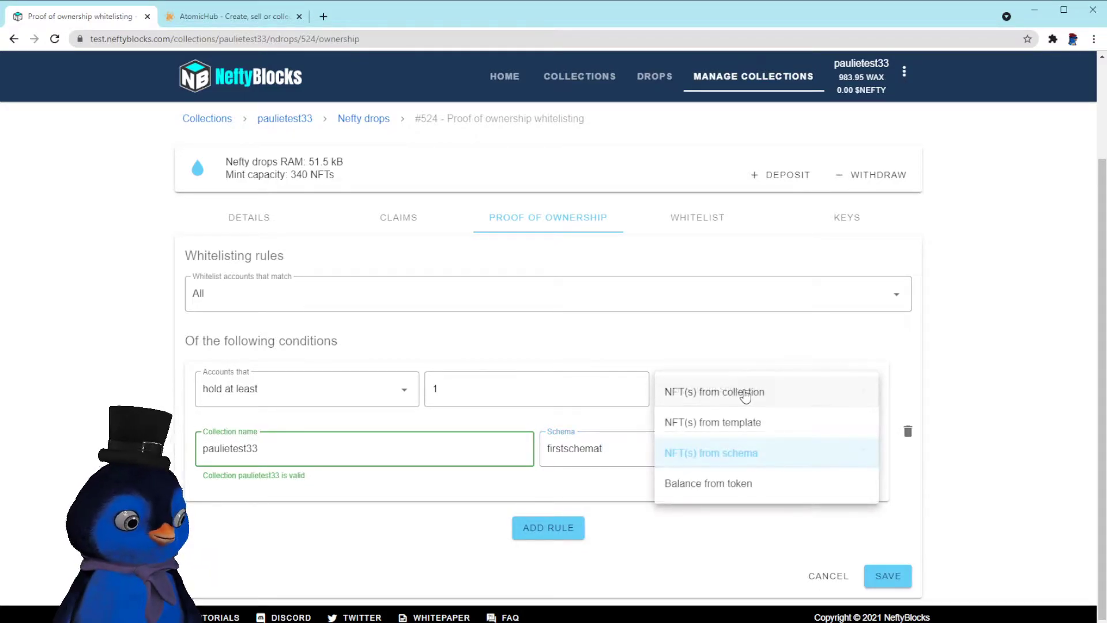
pyautogui.click(732, 485)
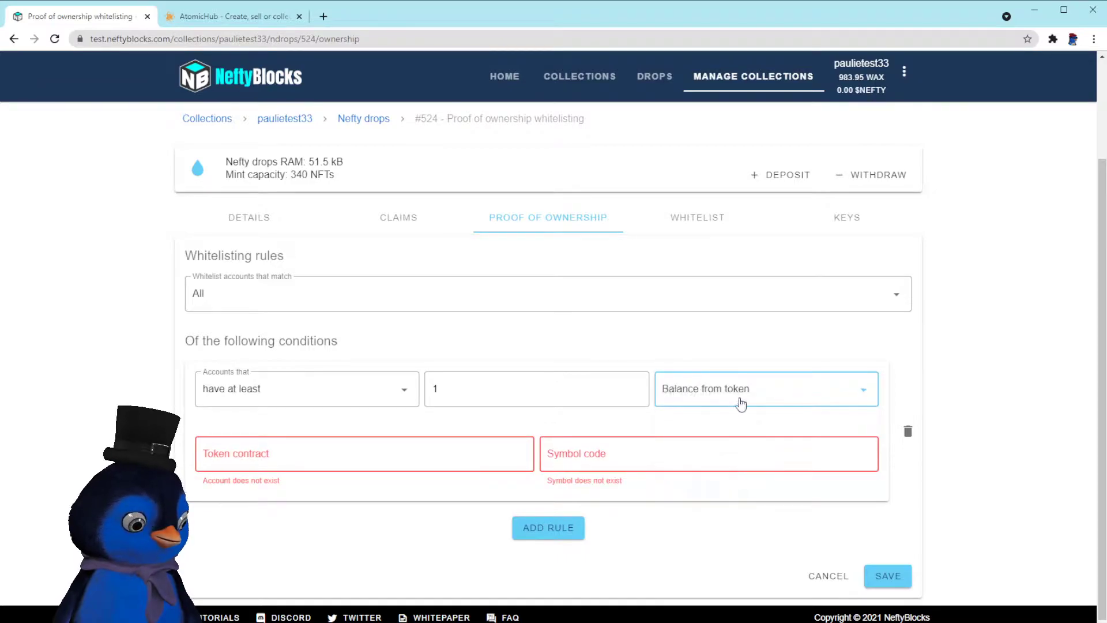
pyautogui.click(318, 457)
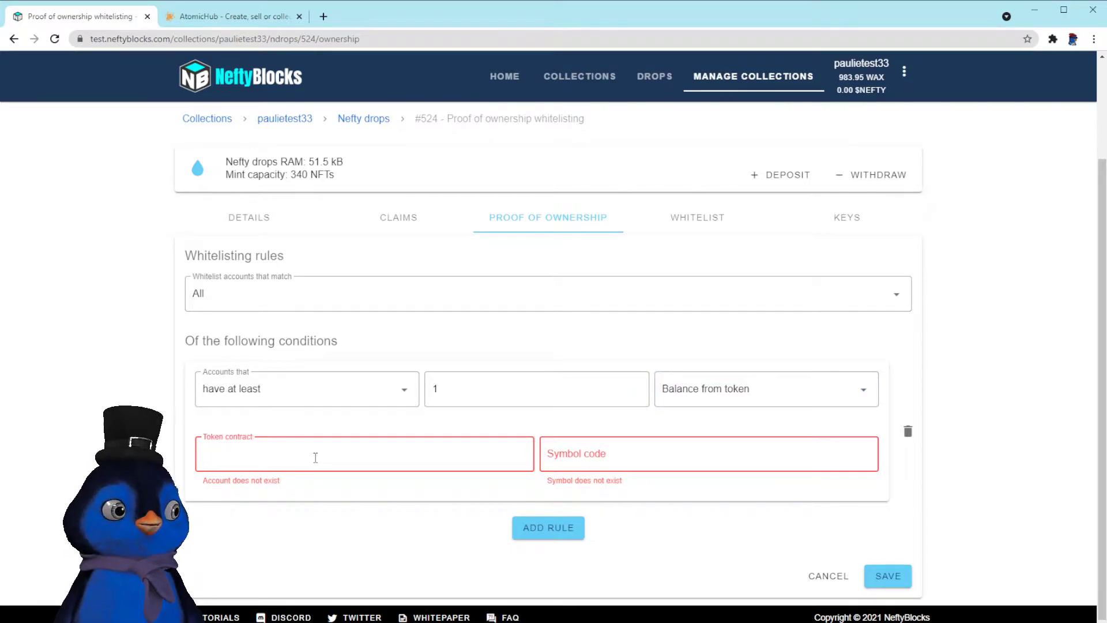
pyautogui.write('penguincoins')
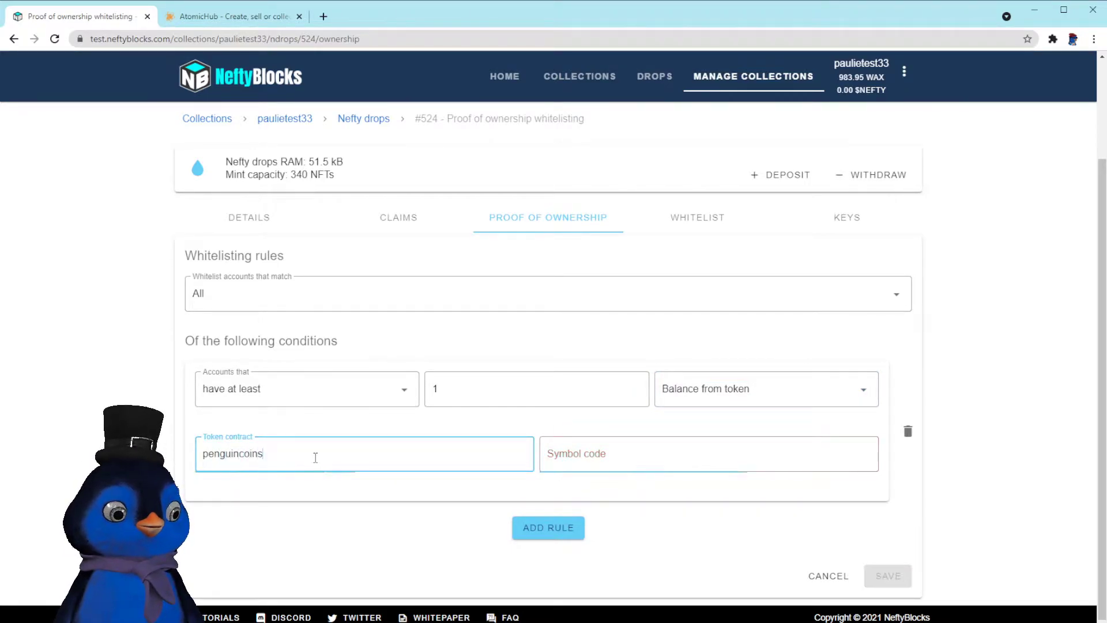
pyautogui.press('Tab')
pyautogui.write('PIXEL')
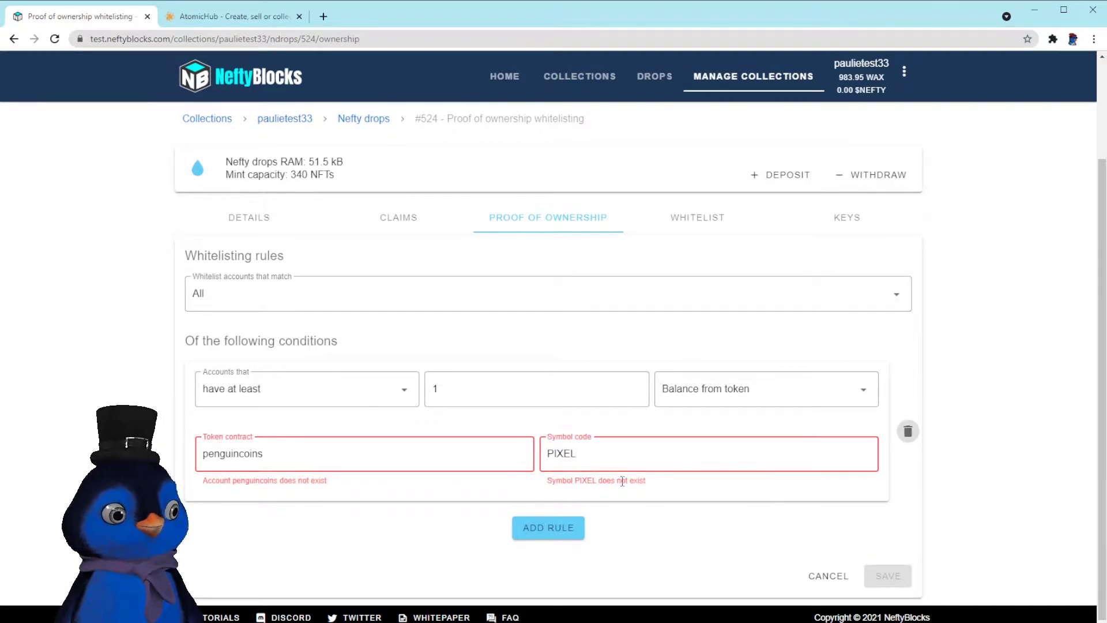
# Clear the symbol code and token contract from the token balance rule.
pyautogui.moveTo(578, 462); pyautogui.dragTo(517, 456)
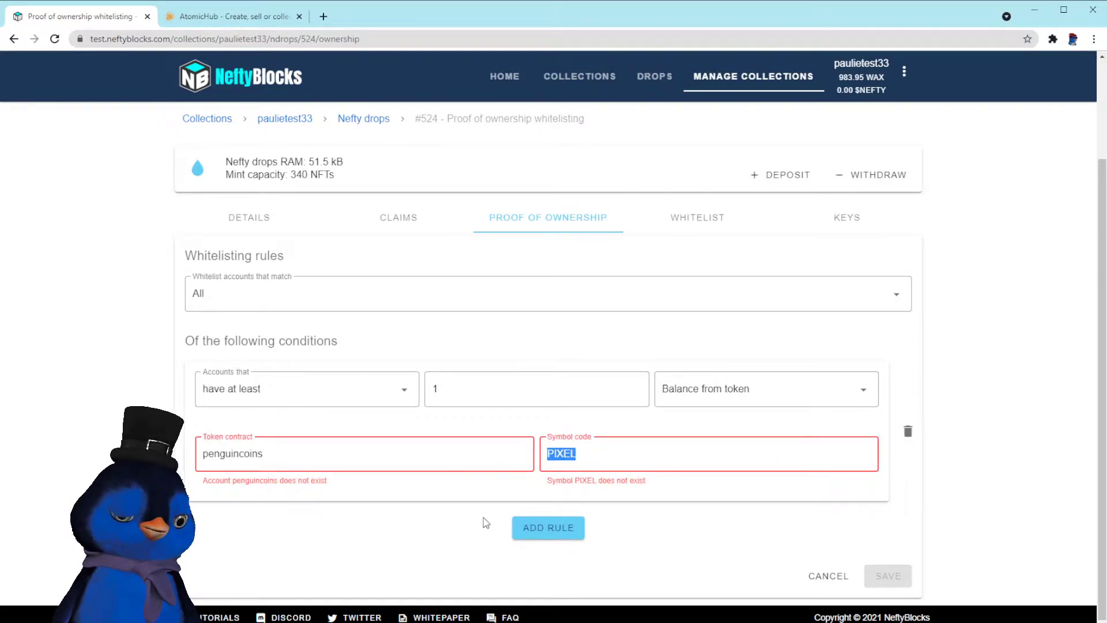
pyautogui.press('BackSpace')
pyautogui.doubleClick(383, 456)
pyautogui.press('BackSpace')
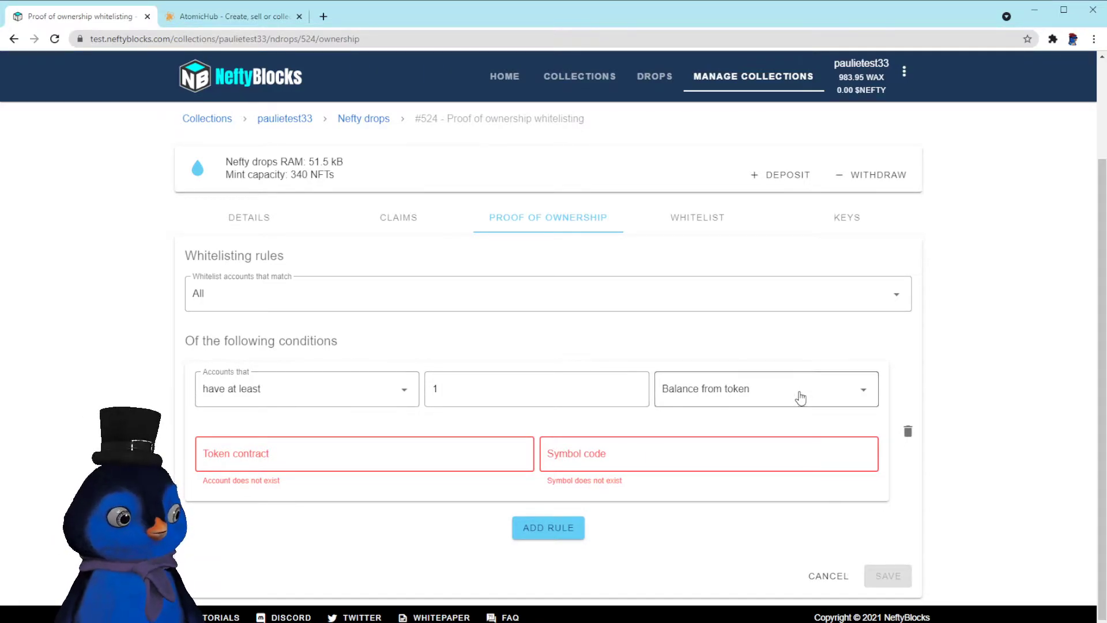
# Switch the rule's condition back to NFT(s) from collection, requiring accounts to hold at least 1.
pyautogui.click(765, 402)
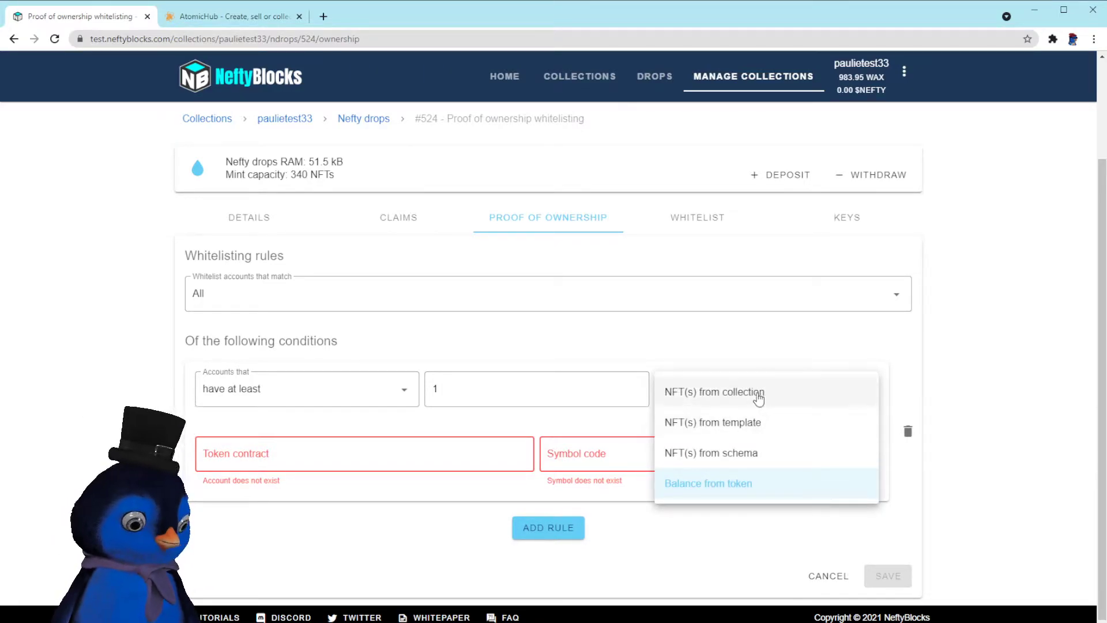
pyautogui.click(758, 398)
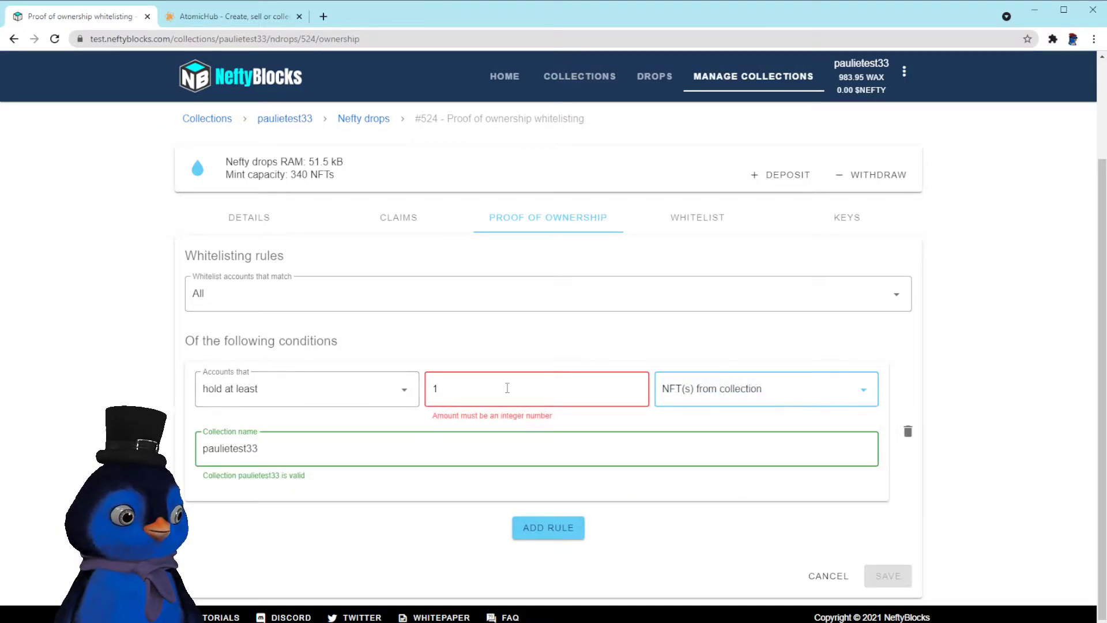
pyautogui.click(678, 396)
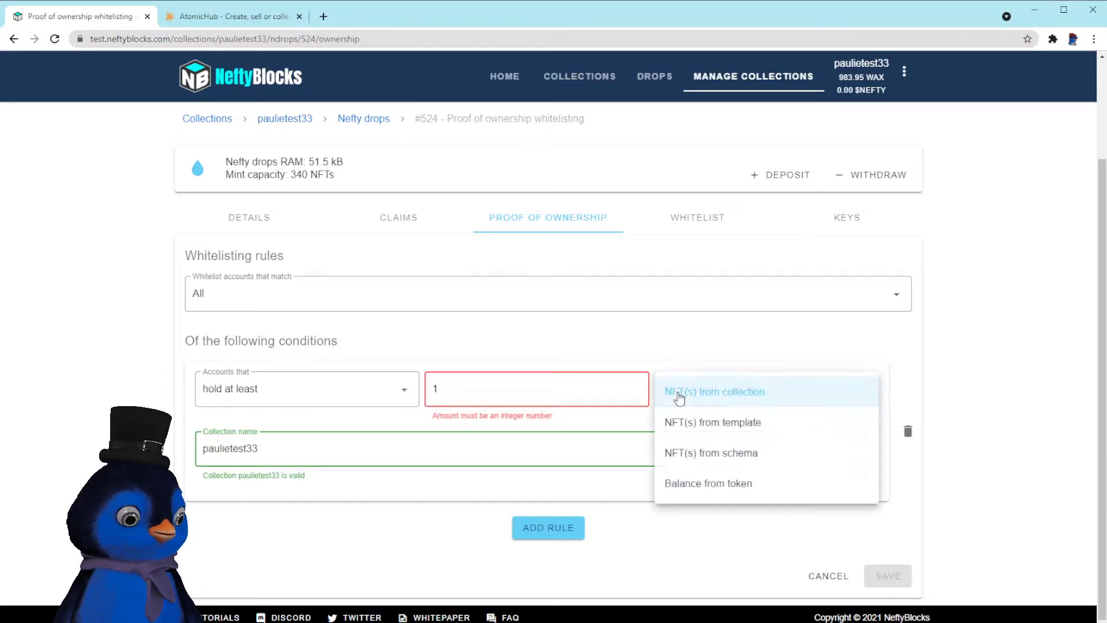
pyautogui.click(571, 388)
pyautogui.click(758, 398)
pyautogui.click(734, 430)
pyautogui.click(736, 396)
pyautogui.click(716, 388)
pyautogui.click(542, 389)
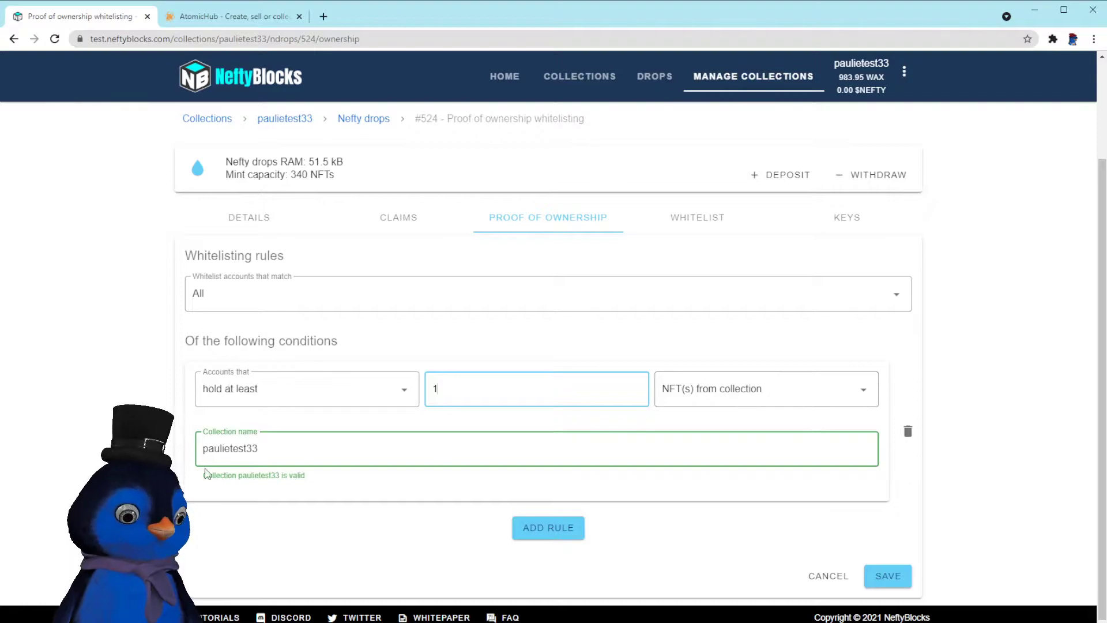
# Try adding a second whitelisting rule below the first, and remove it again.
pyautogui.click(539, 531)
pyautogui.scroll(-2, 750, 501)
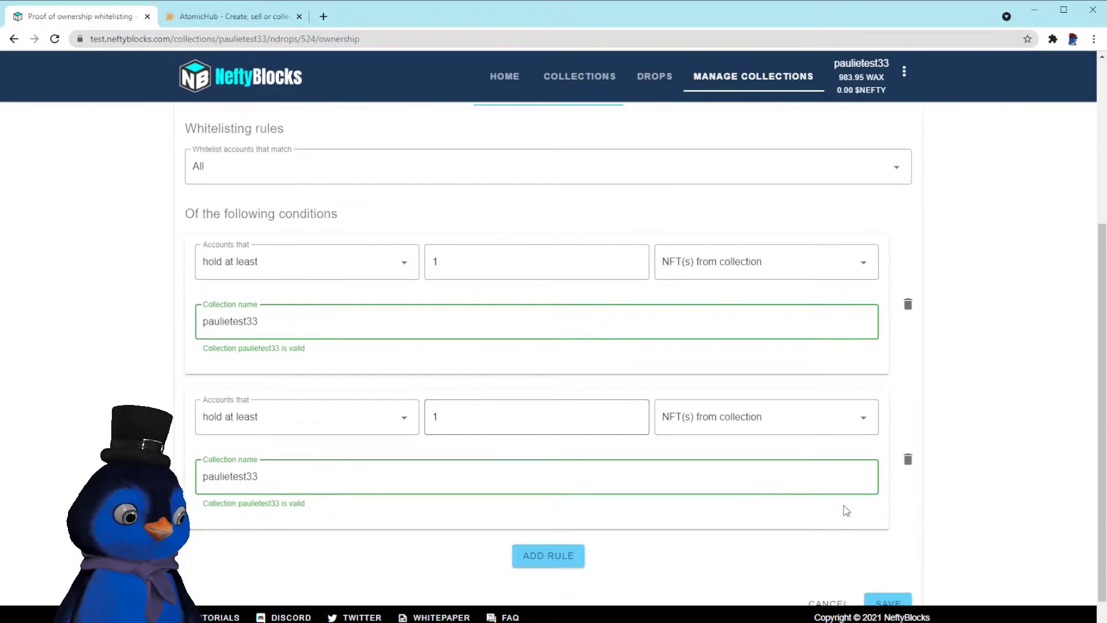
pyautogui.click(907, 460)
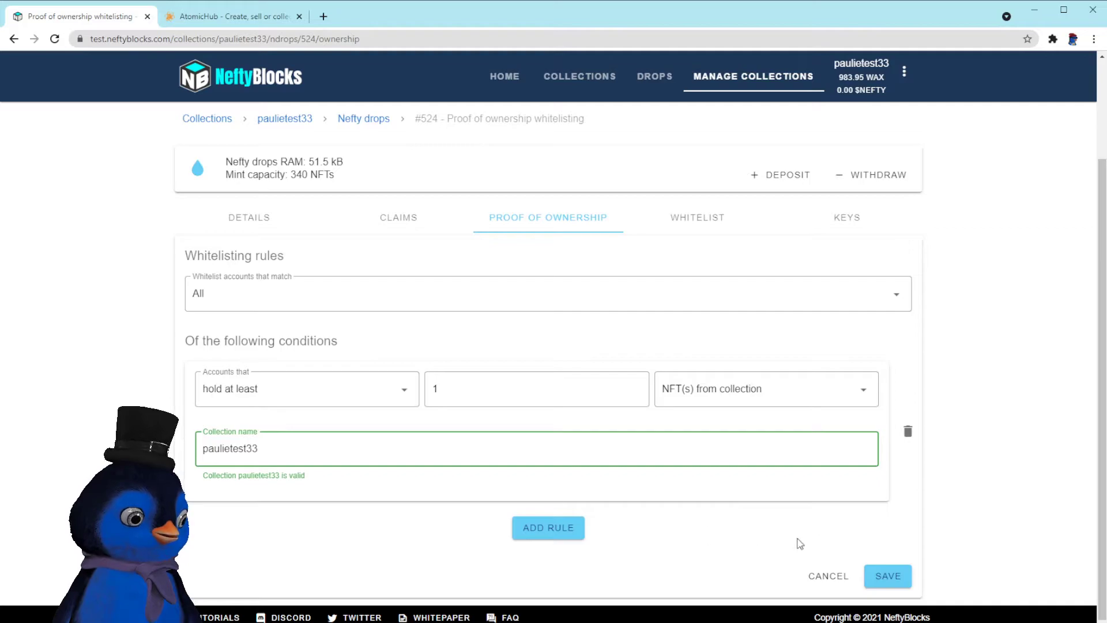
# Save the proof of ownership rules and open the public page of drop #524.
pyautogui.click(889, 571)
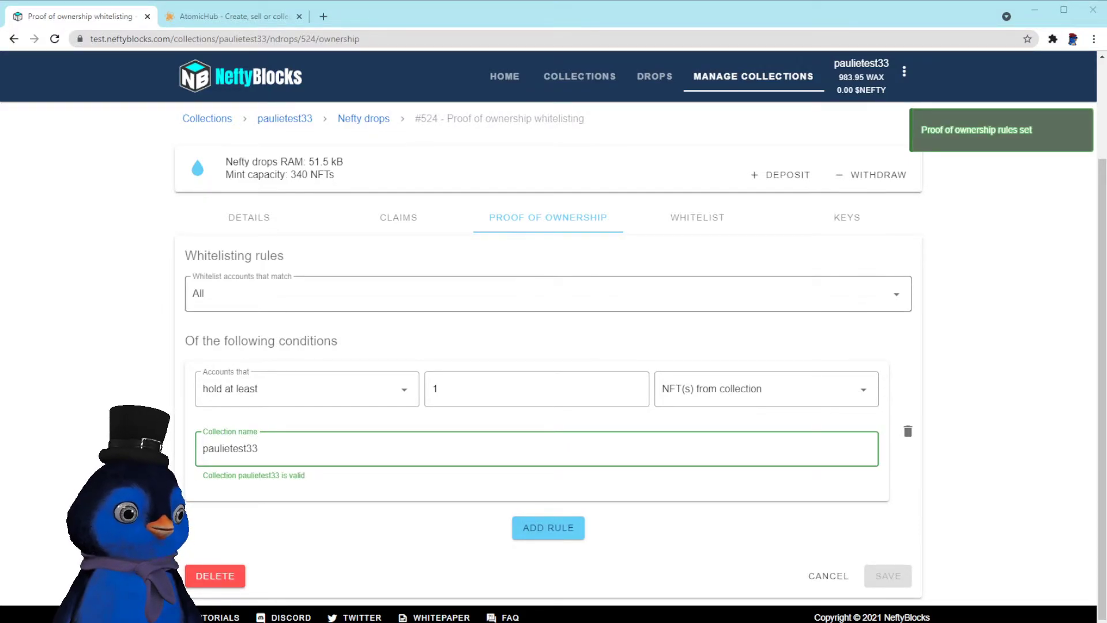
pyautogui.click(363, 118)
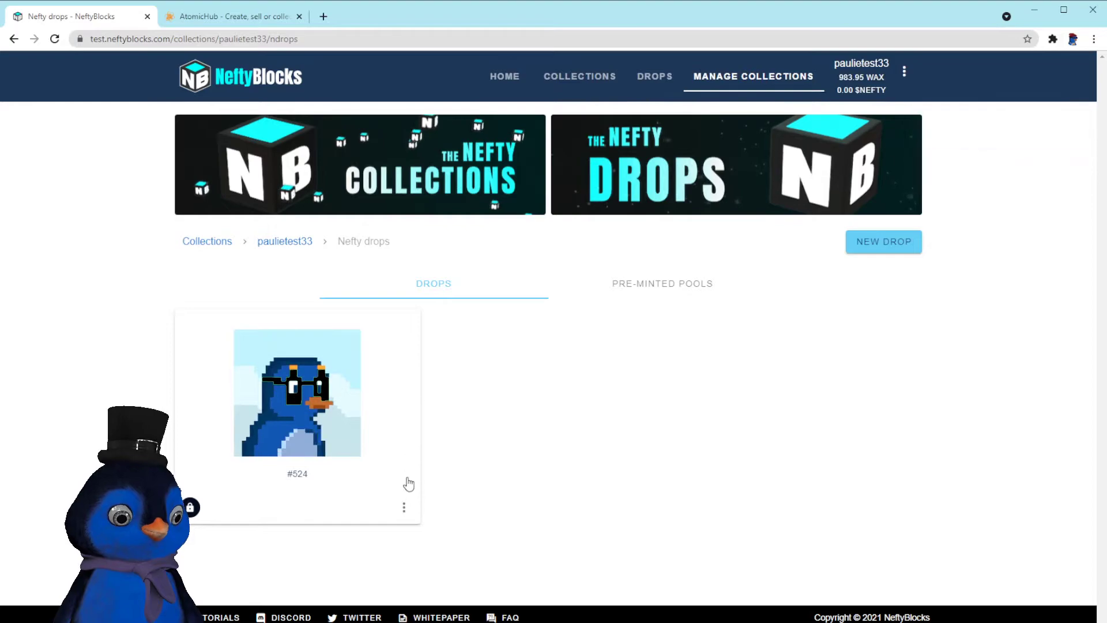
pyautogui.click(403, 507)
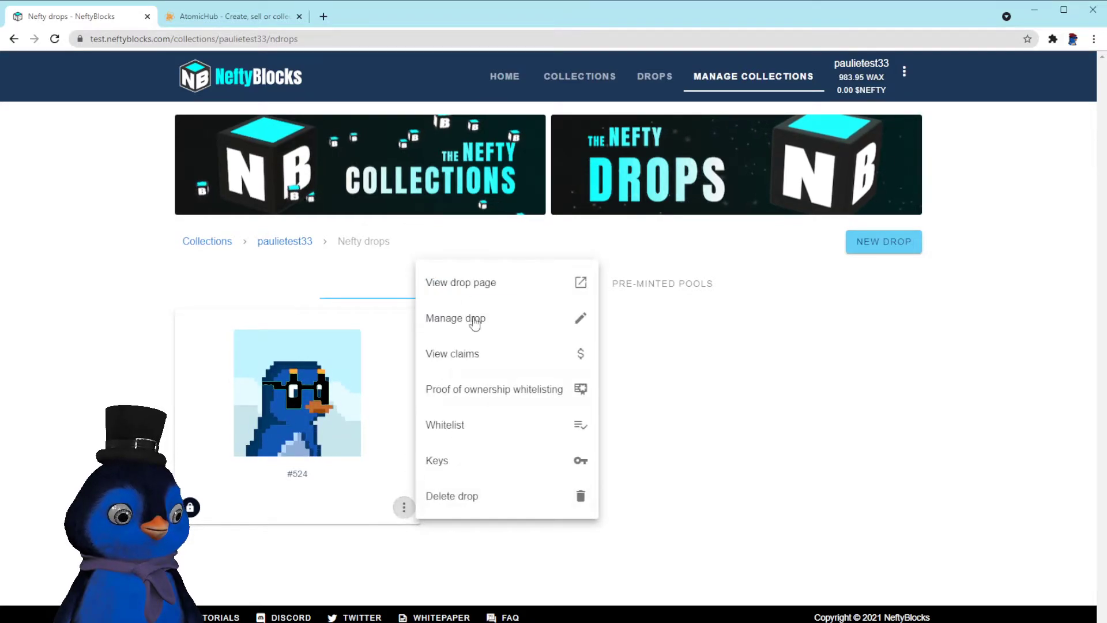
pyautogui.click(470, 282)
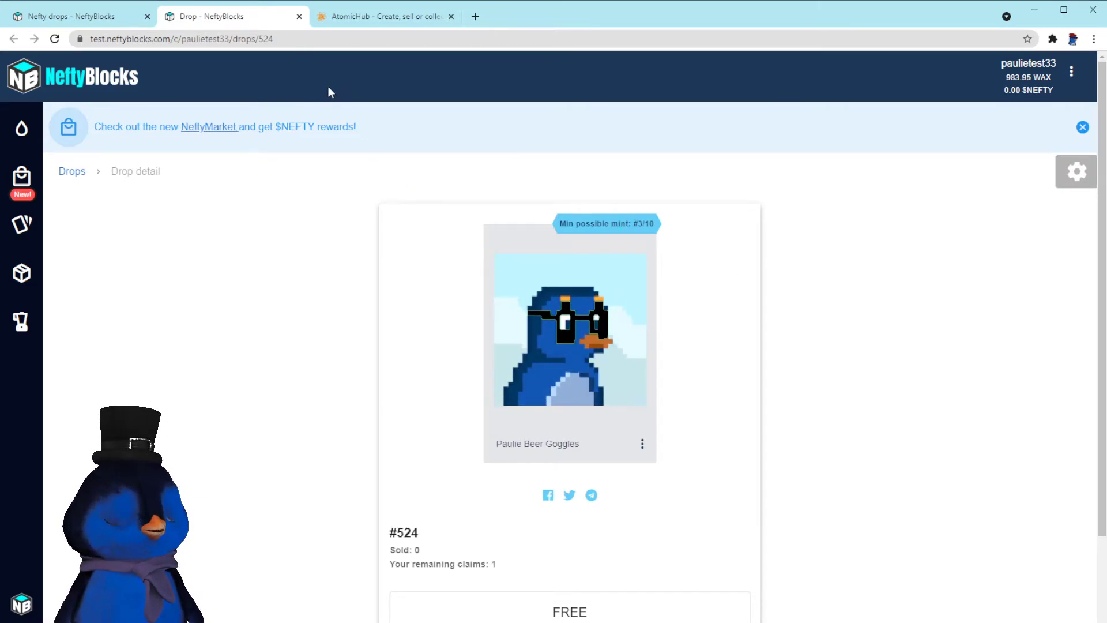
# Switch to AtomicHub and view which NFTs the account holds in its inventory.
pyautogui.click(380, 16)
pyautogui.click(895, 76)
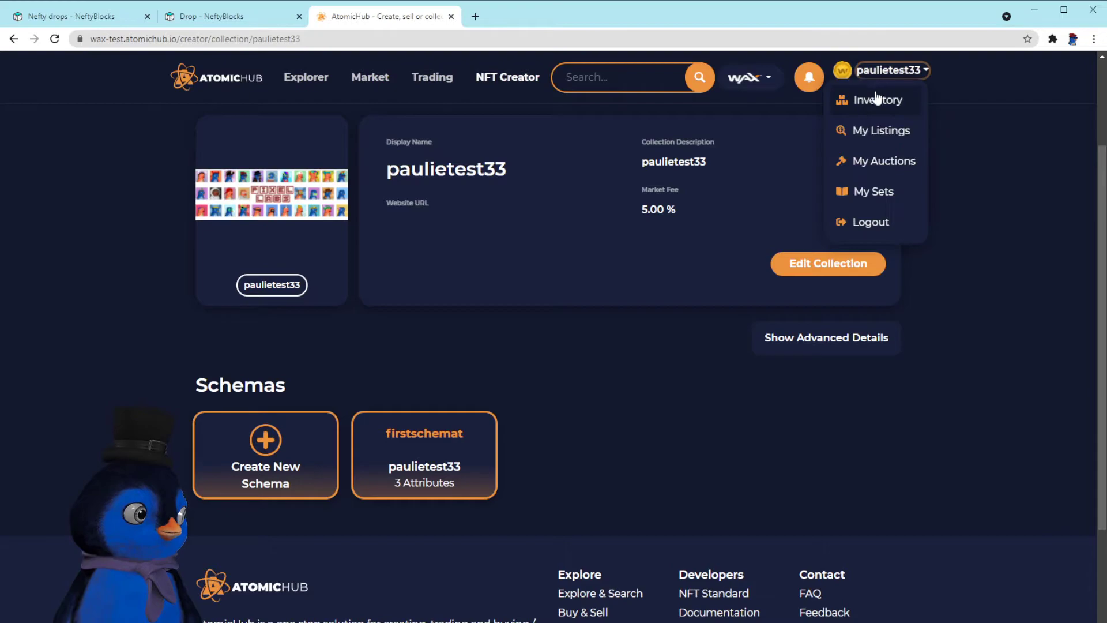
pyautogui.click(871, 168)
pyautogui.scroll(-4, 500, 516)
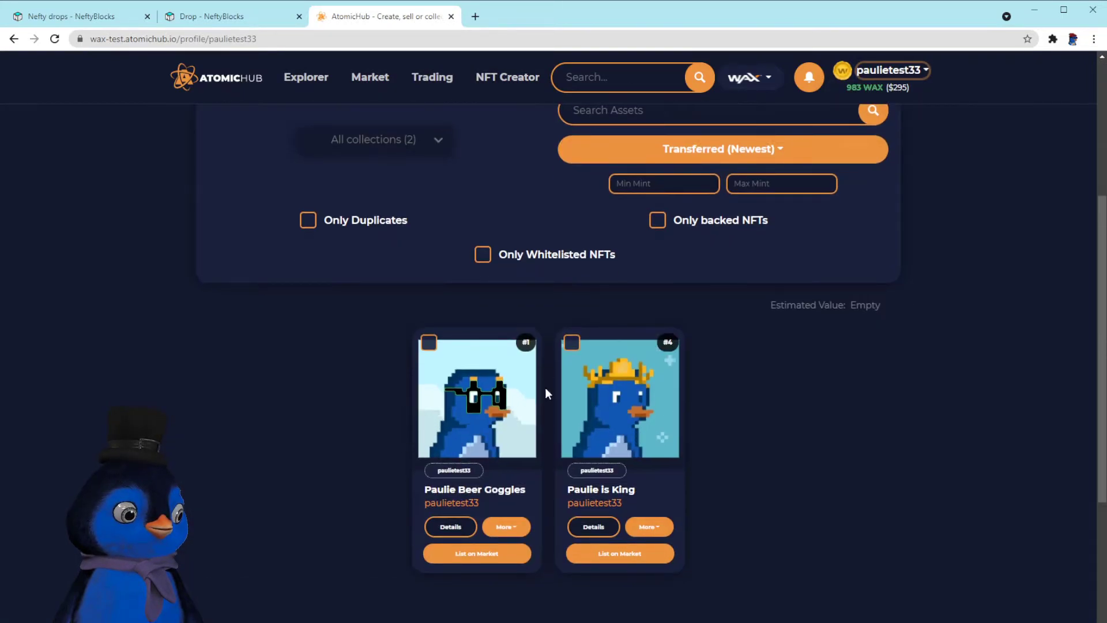
# Switch back to the NeftyBlocks drops list and delete drop #524.
pyautogui.click(100, 20)
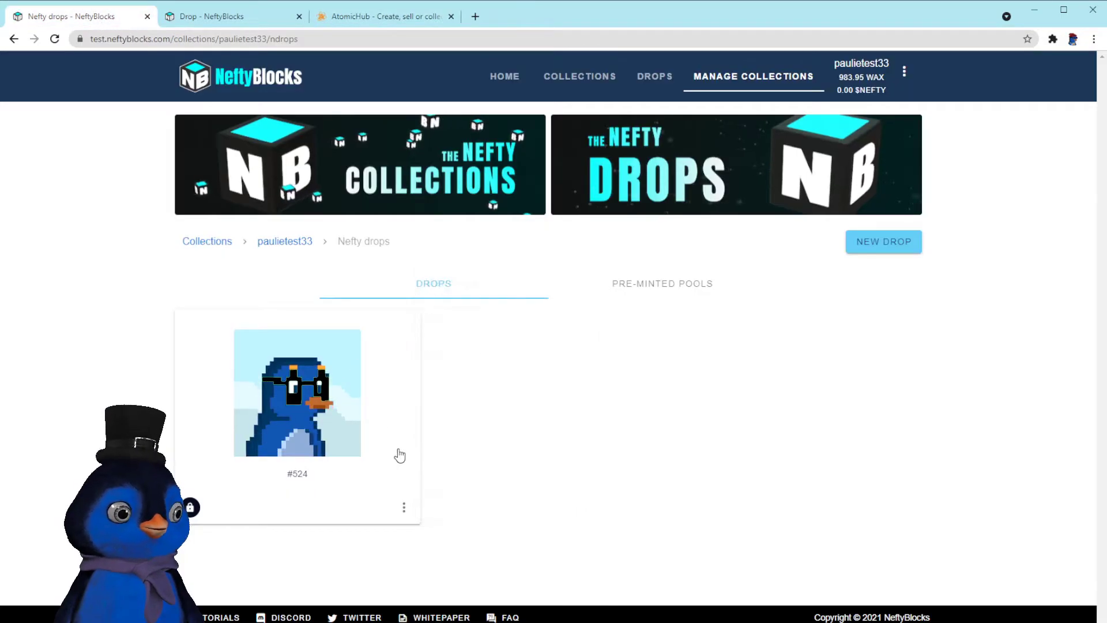
pyautogui.click(405, 509)
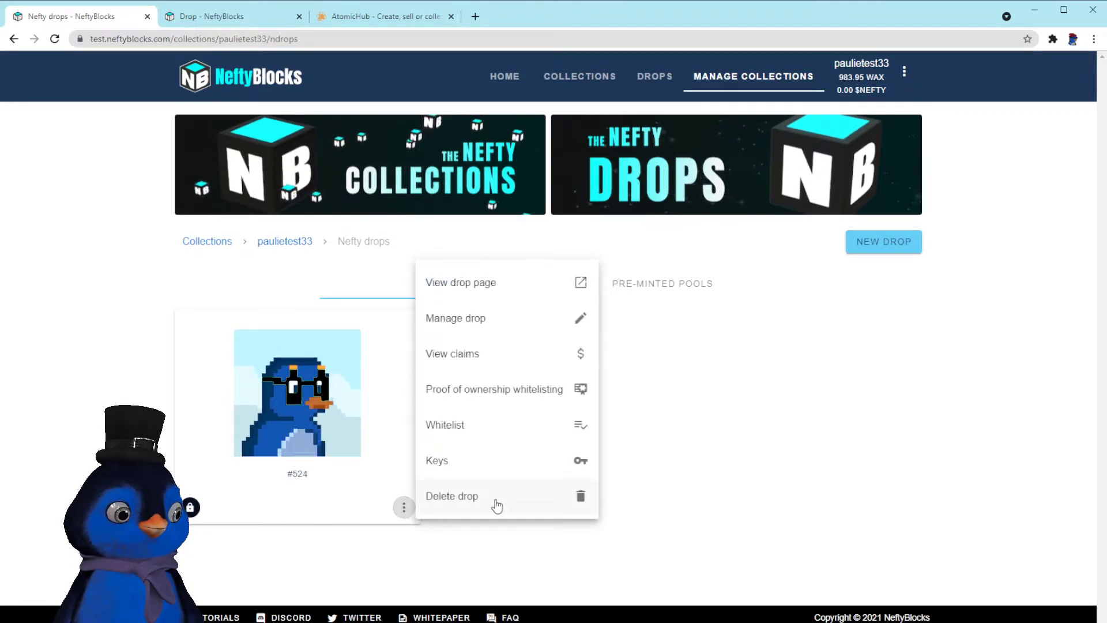
pyautogui.click(558, 497)
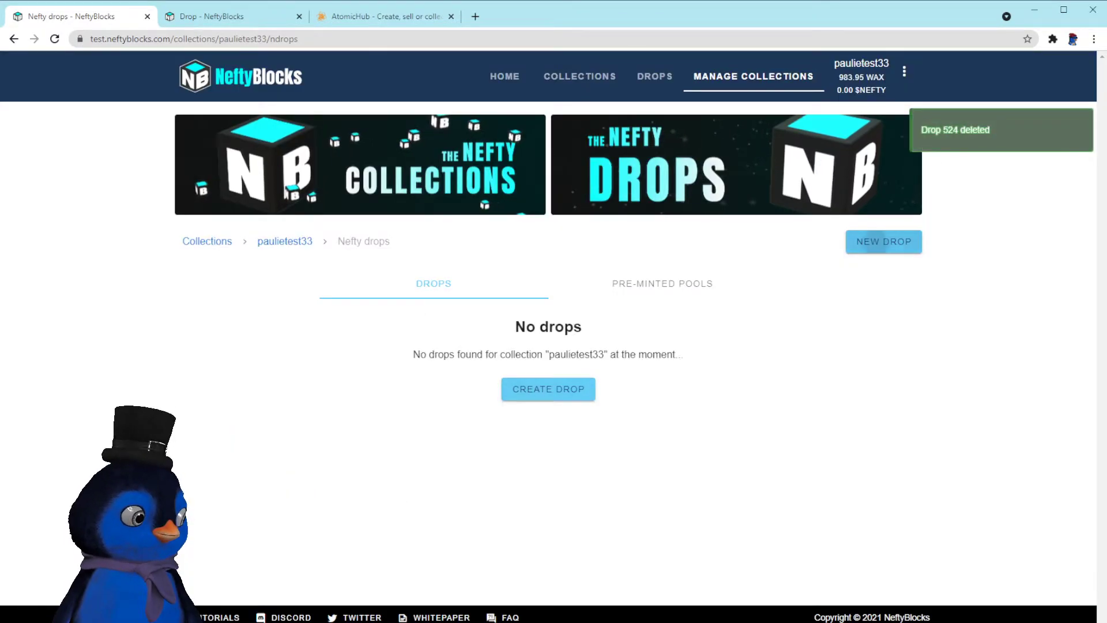
# Start a new drop and add the Paulie Beer Goggles template from schema firstschemat as its asset.
pyautogui.click(872, 247)
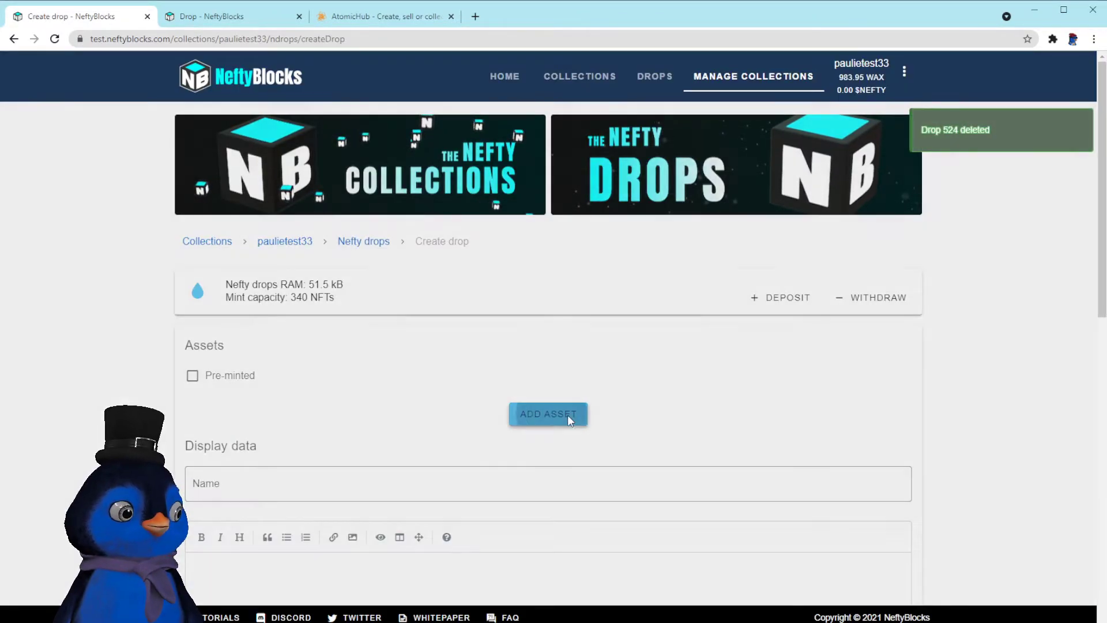
pyautogui.click(567, 414)
pyautogui.click(526, 284)
pyautogui.click(496, 313)
pyautogui.click(554, 335)
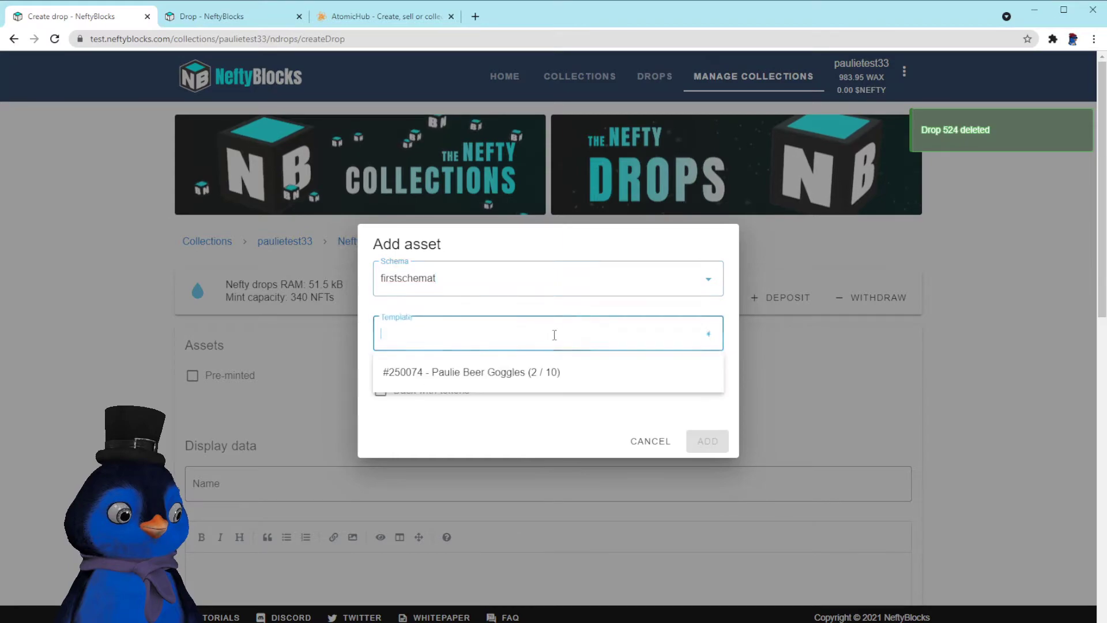
pyautogui.click(549, 375)
pyautogui.click(715, 448)
# Mark the free drop as a secure drop and create it.
pyautogui.scroll(-15, 248, 538)
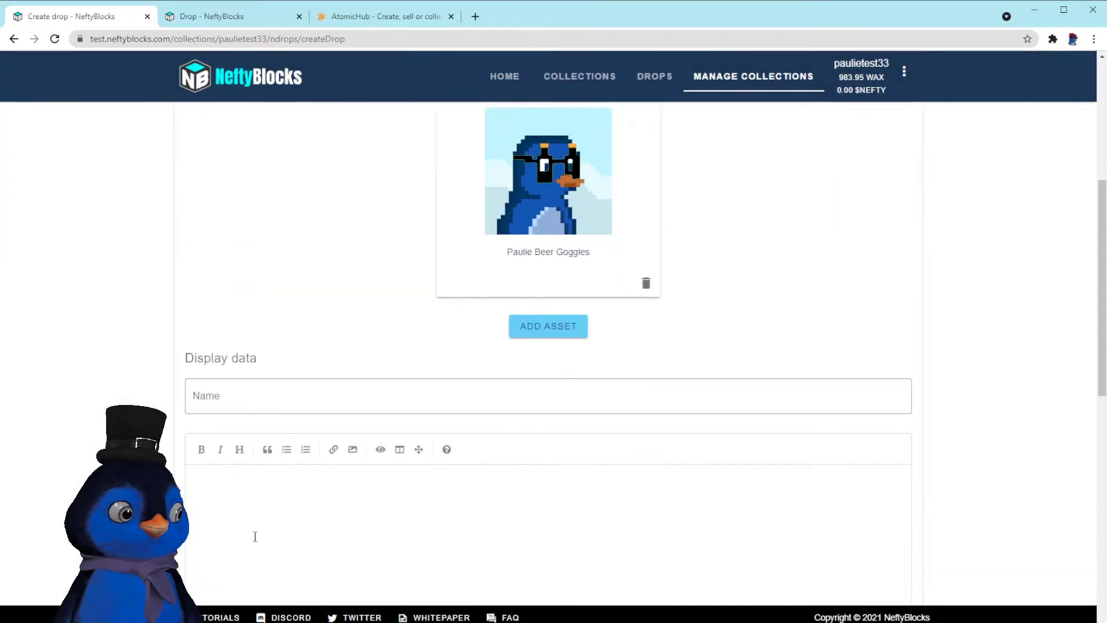
pyautogui.click(192, 517)
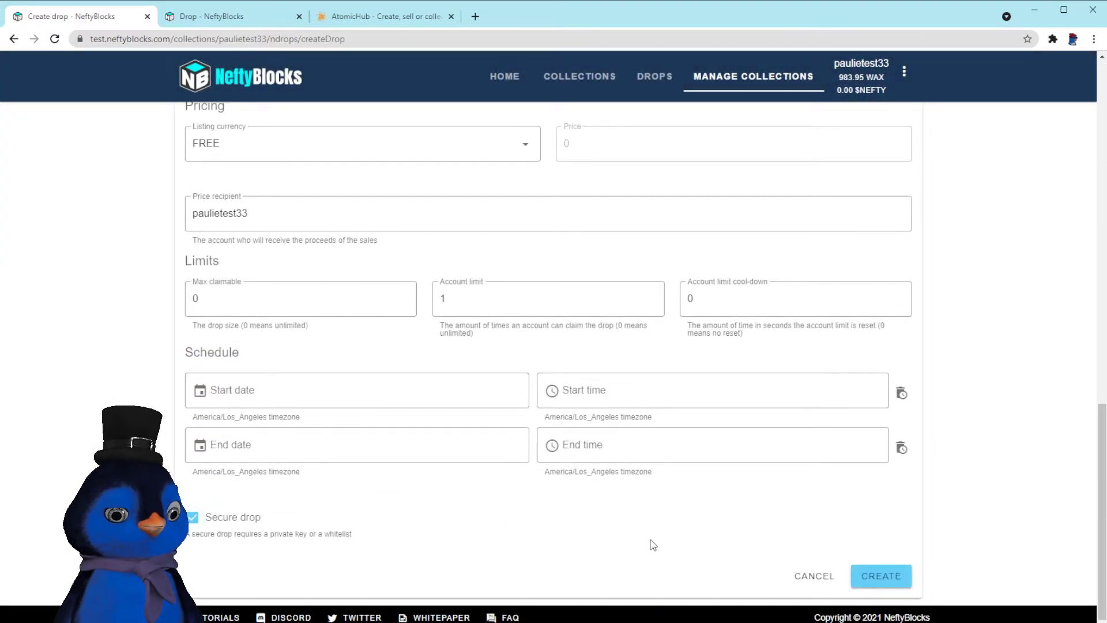
pyautogui.click(880, 575)
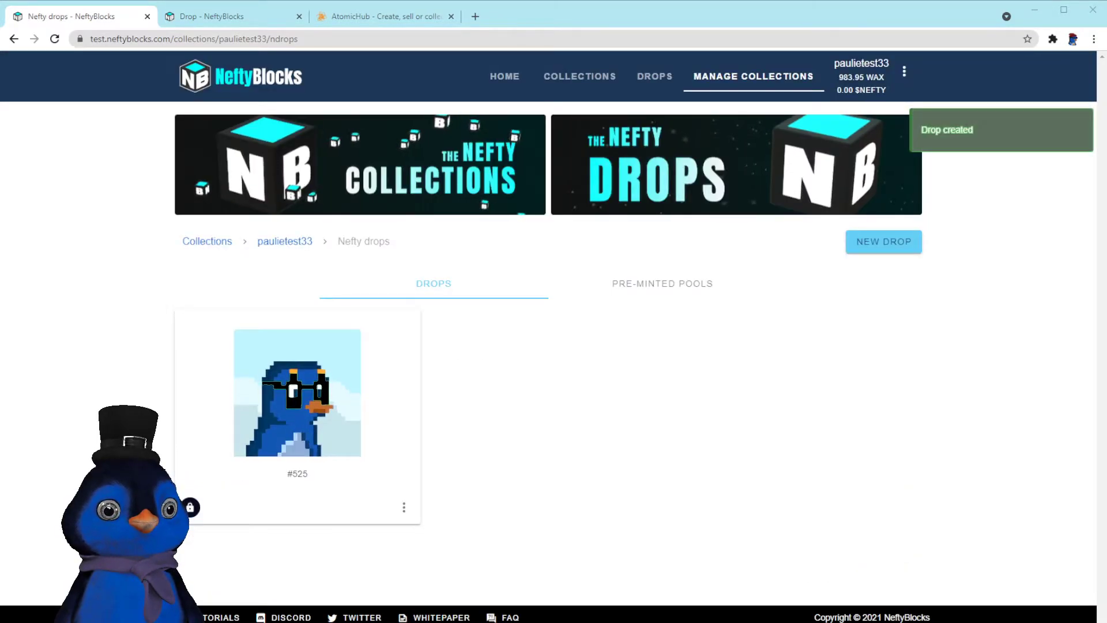
# Open the new drop's whitelist and examine the form for adding accounts, leaving it without adding any.
pyautogui.click(404, 507)
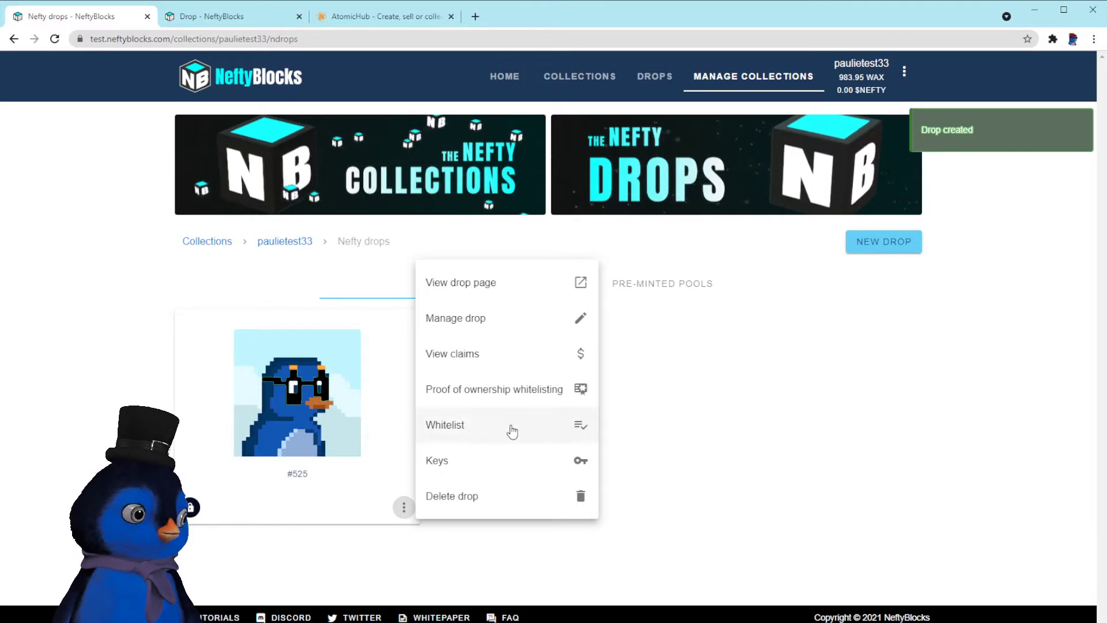
pyautogui.click(538, 427)
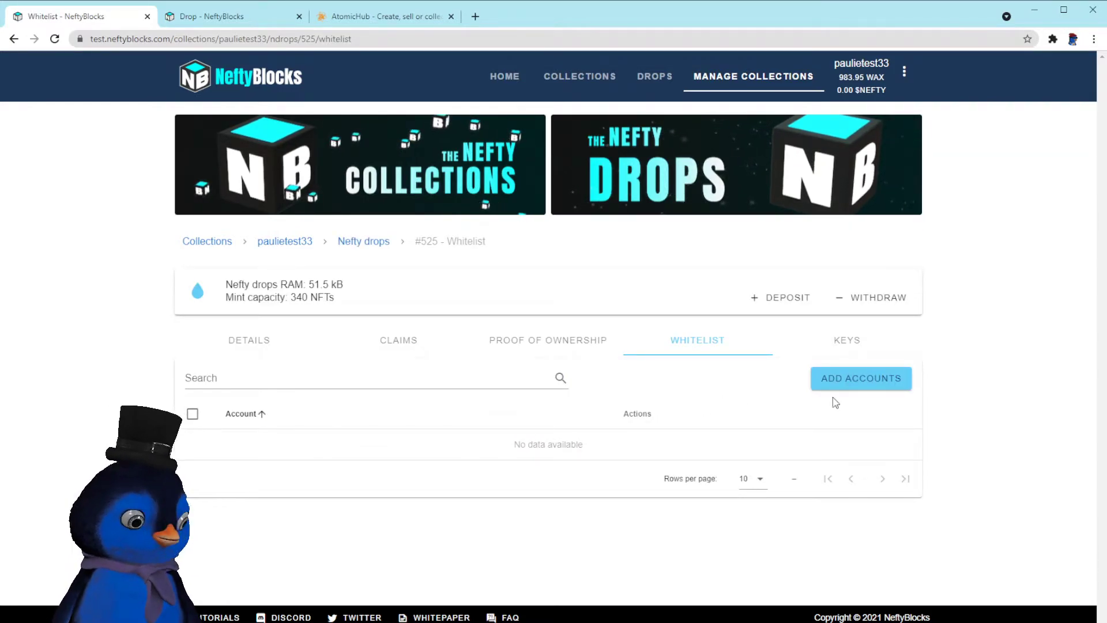
pyautogui.click(868, 389)
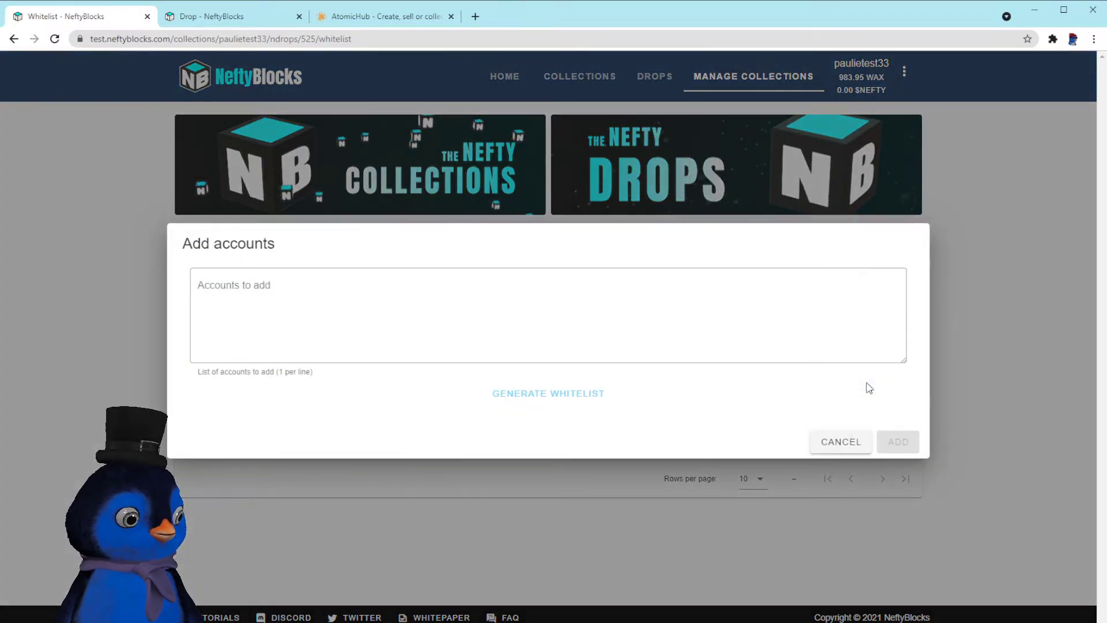
pyautogui.click(282, 288)
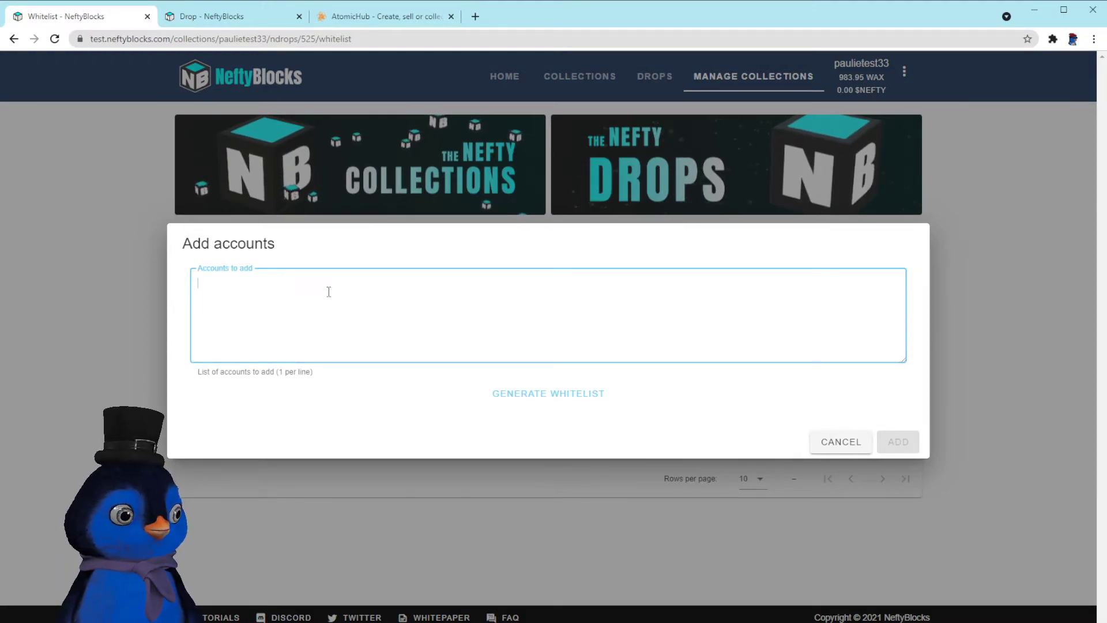
pyautogui.click(841, 443)
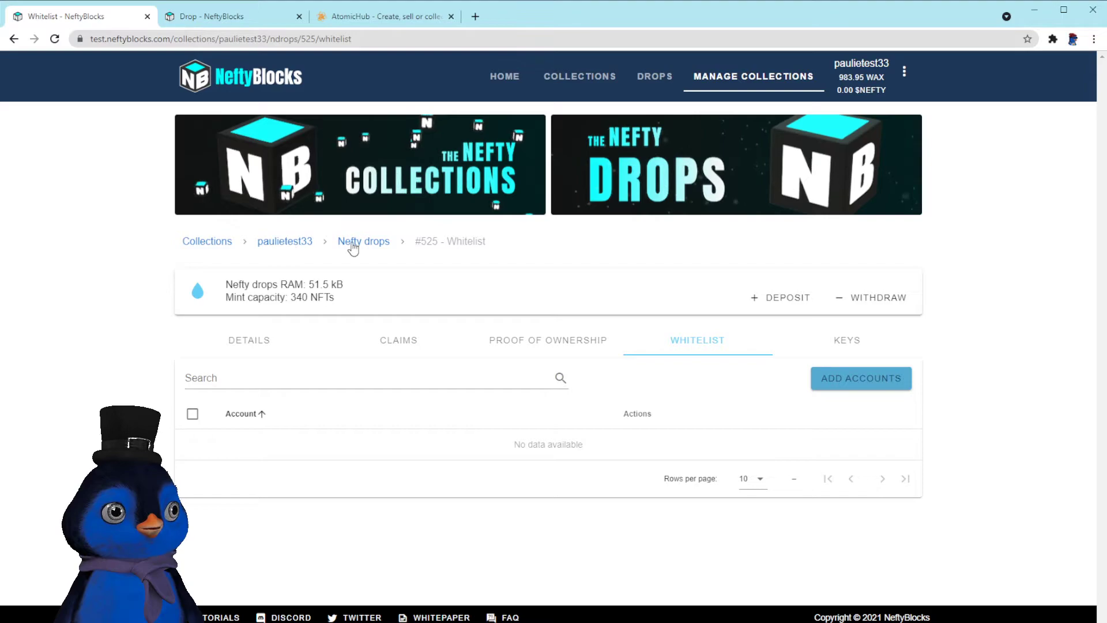
# Close the deleted drop's page and open the Nefty drops list in a separate browser tab.
pyautogui.click(250, 19)
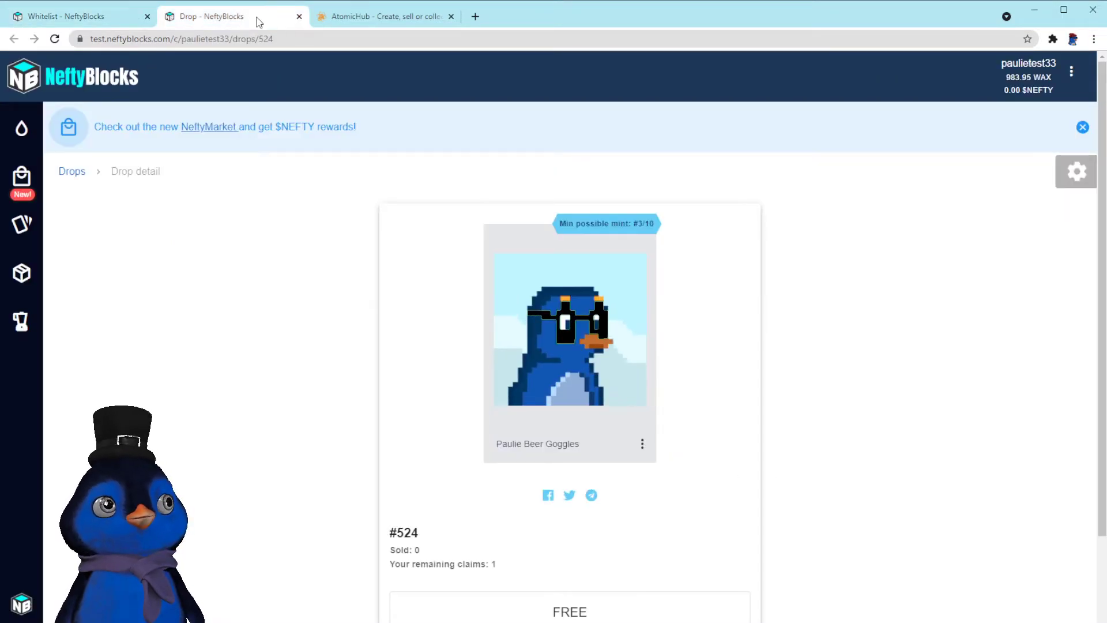
pyautogui.click(299, 17)
pyautogui.click(107, 22)
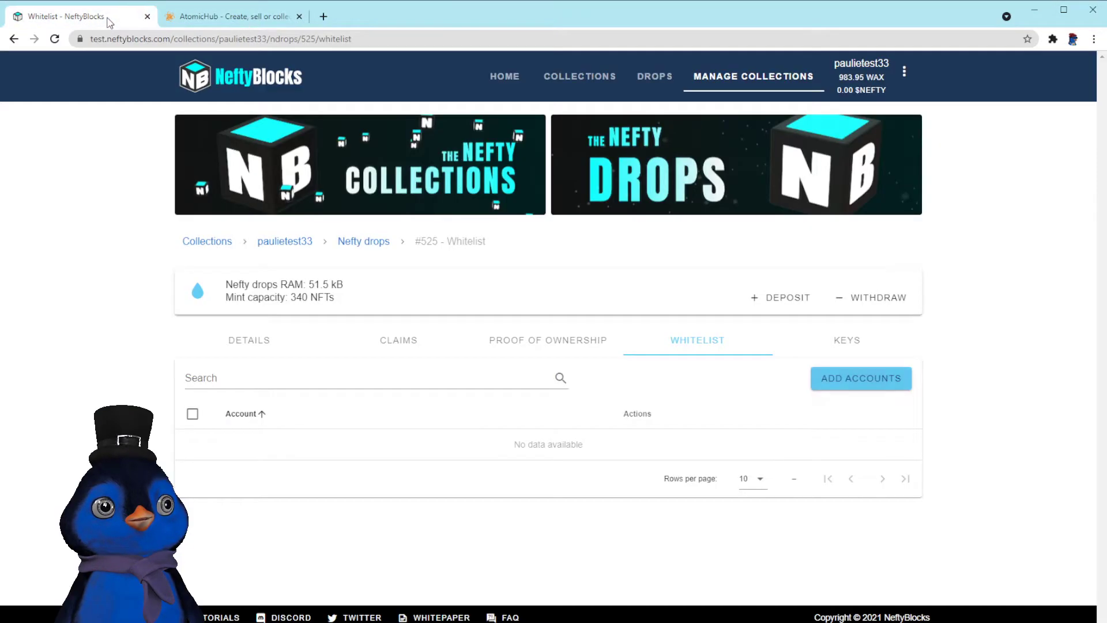
pyautogui.middleClick(369, 242)
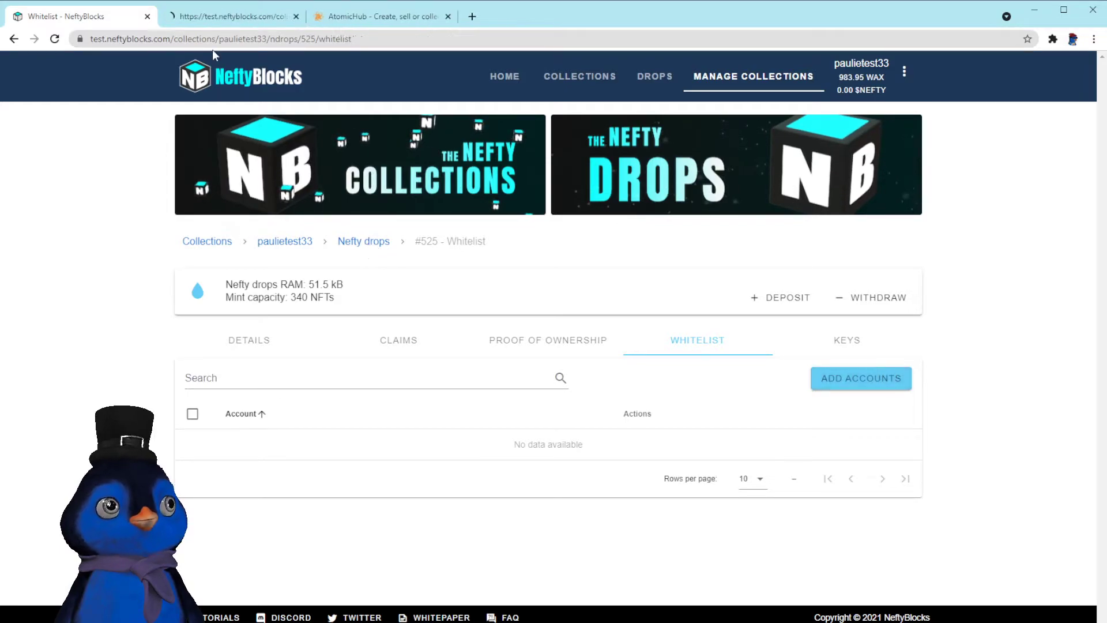
# Open drop #525's public page in its own browser tab and close the extra Nefty drops list.
pyautogui.click(213, 16)
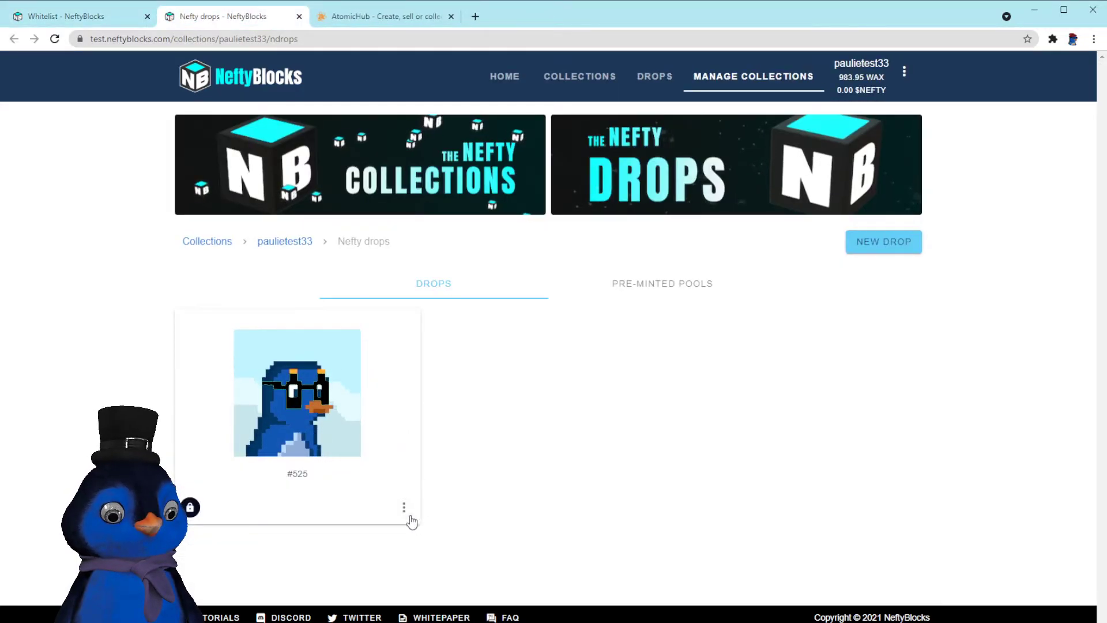
pyautogui.click(403, 507)
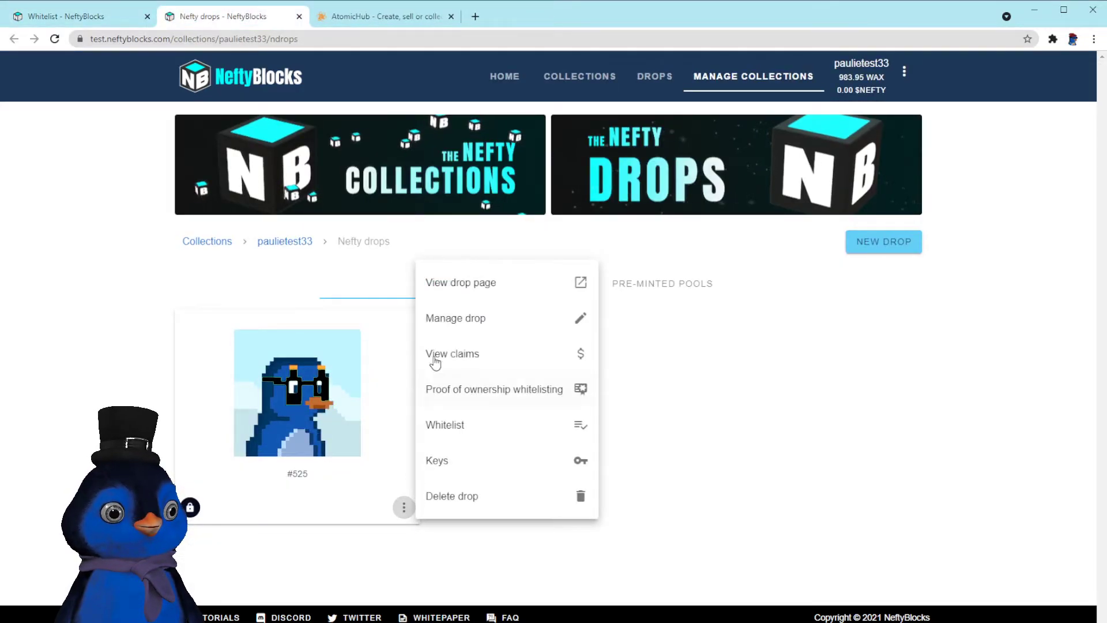
pyautogui.click(430, 281)
pyautogui.click(299, 17)
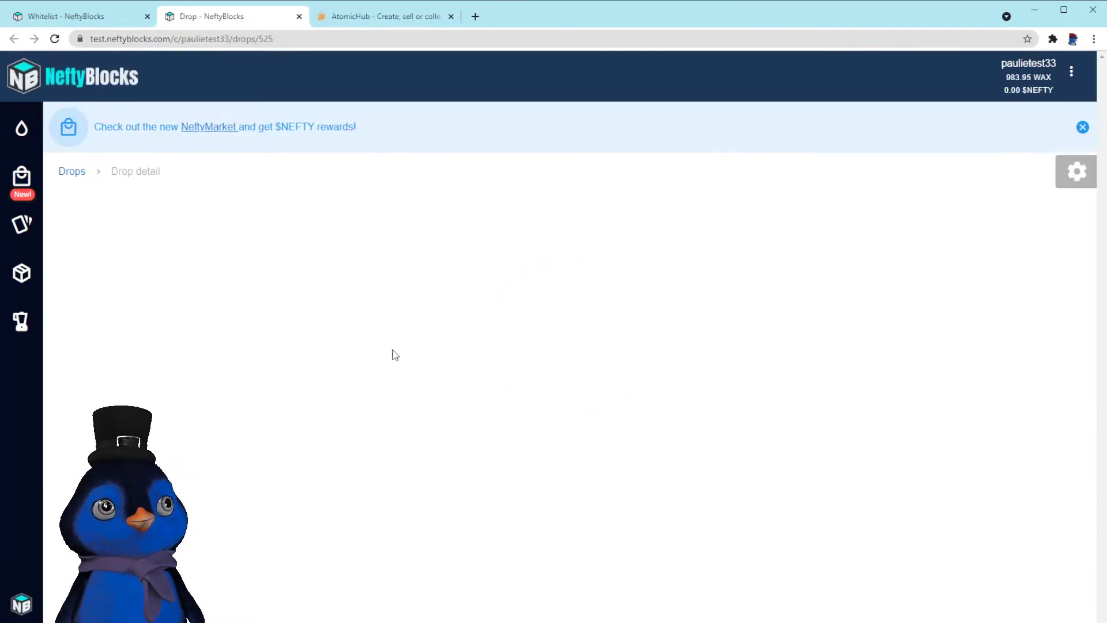
# Add the signed-in account to drop #525's whitelist and reload the drop's public page to check claim access.
pyautogui.click(90, 17)
pyautogui.click(877, 381)
pyautogui.click(274, 306)
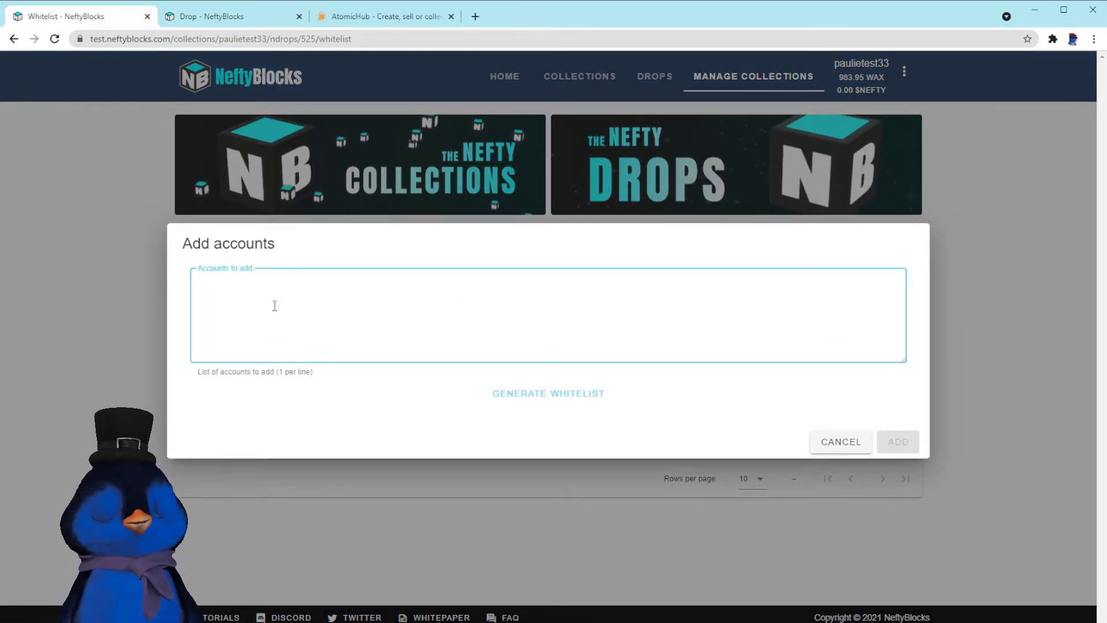
pyautogui.write('paulietest33')
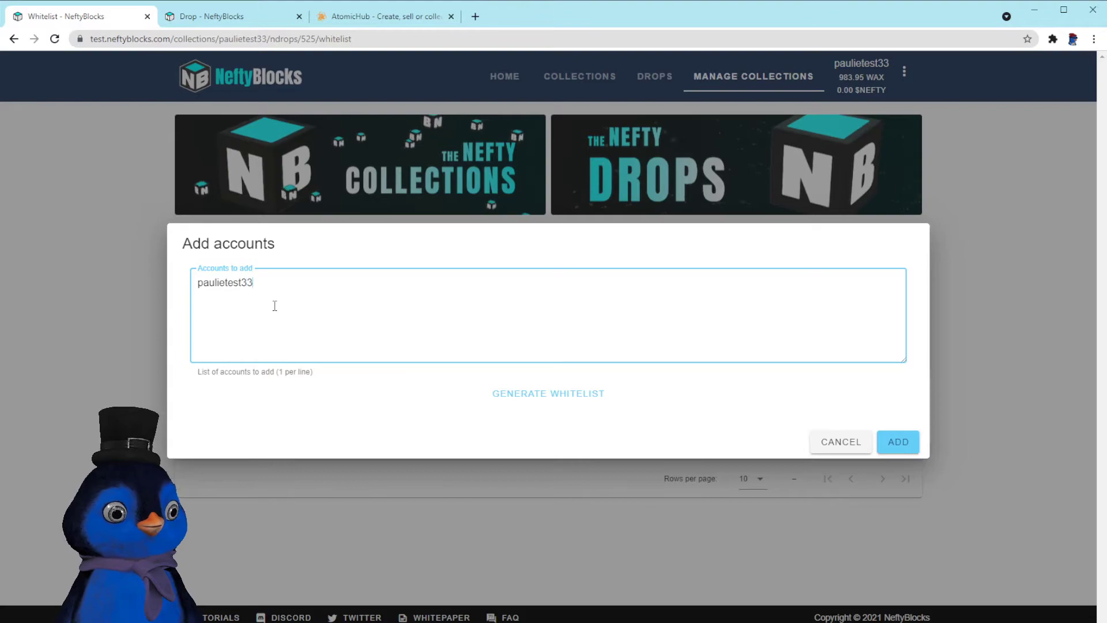
pyautogui.click(895, 441)
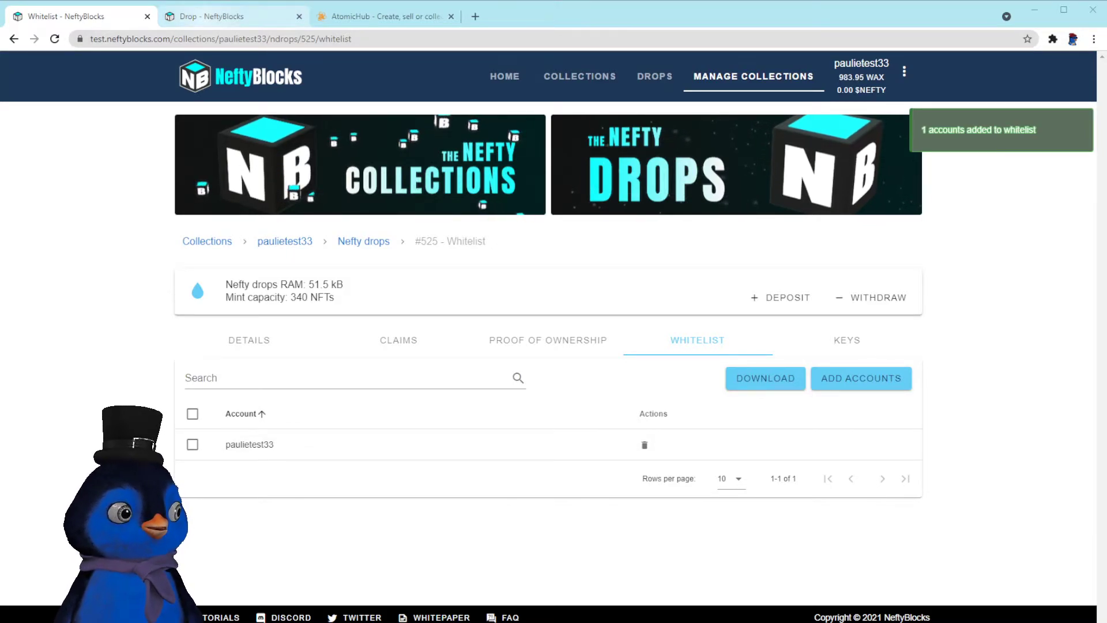
pyautogui.click(210, 17)
pyautogui.click(54, 39)
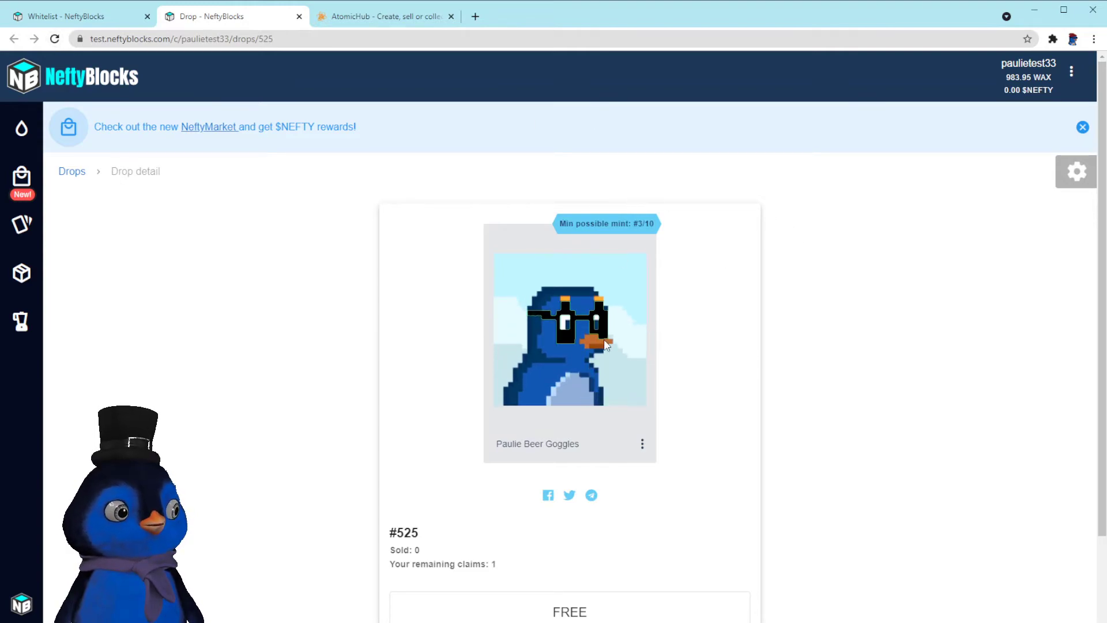
# Delete the account from drop #525's whitelist and reload the public drop page to check claim access.
pyautogui.click(110, 22)
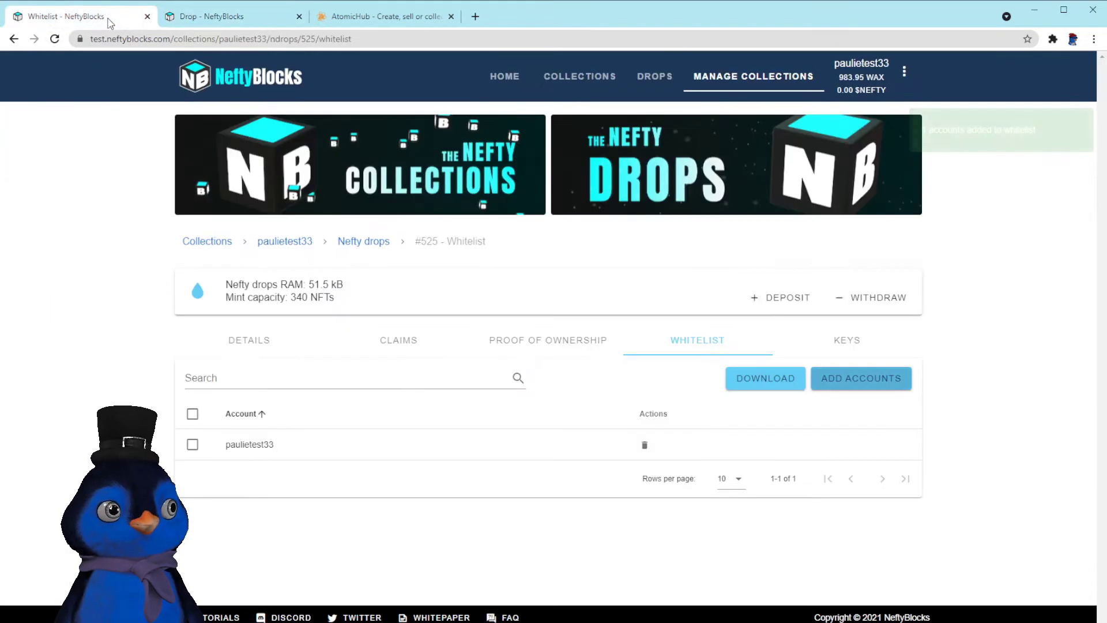
pyautogui.click(193, 444)
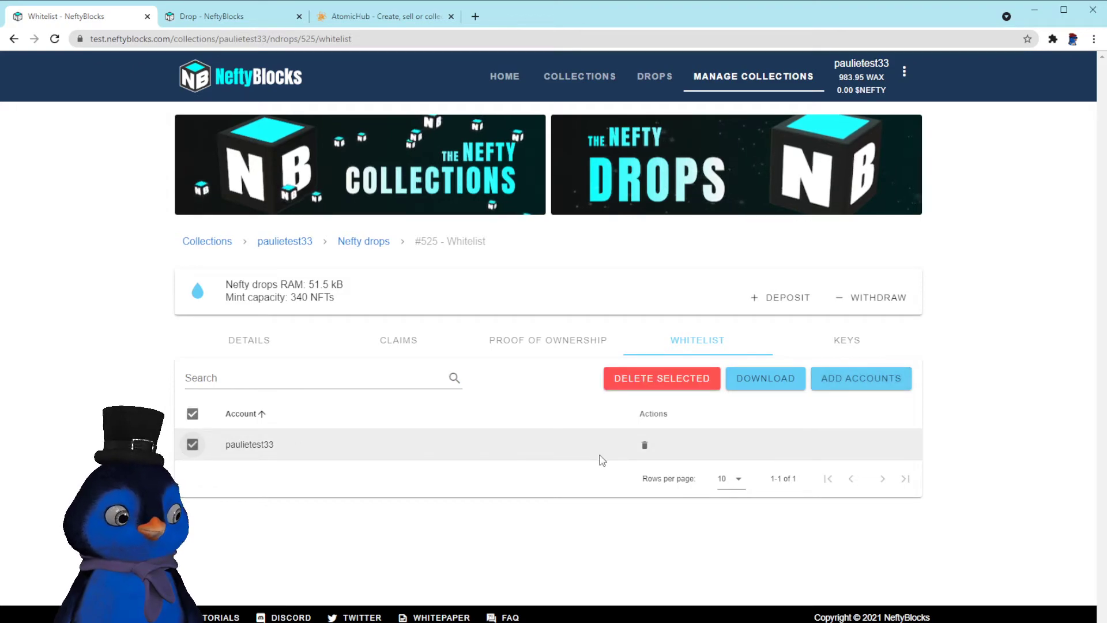
pyautogui.click(651, 382)
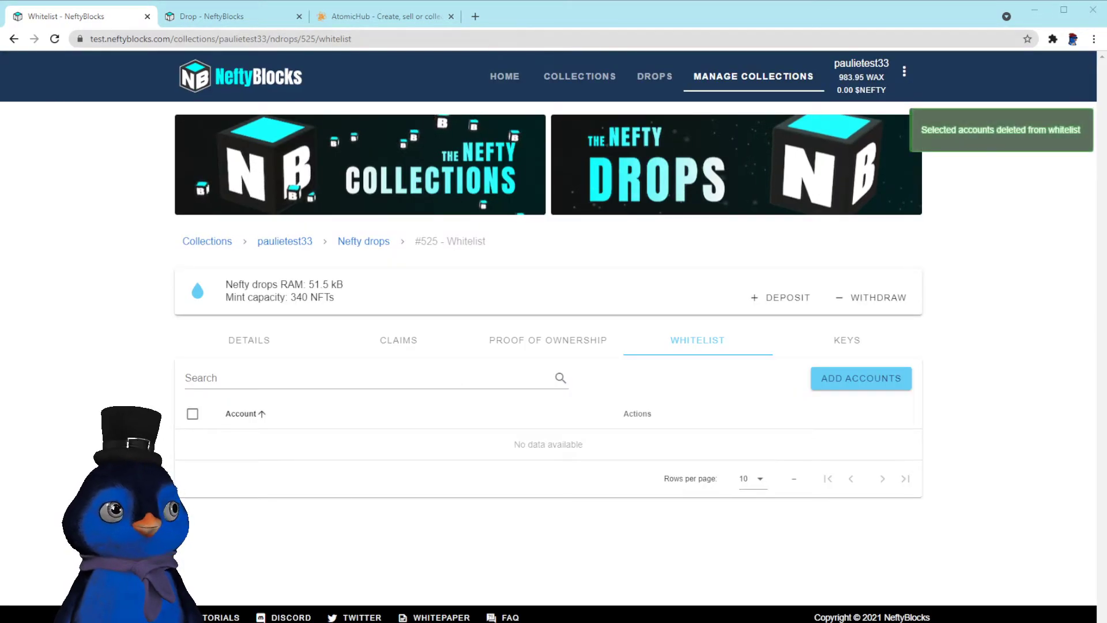
pyautogui.click(211, 16)
pyautogui.click(54, 39)
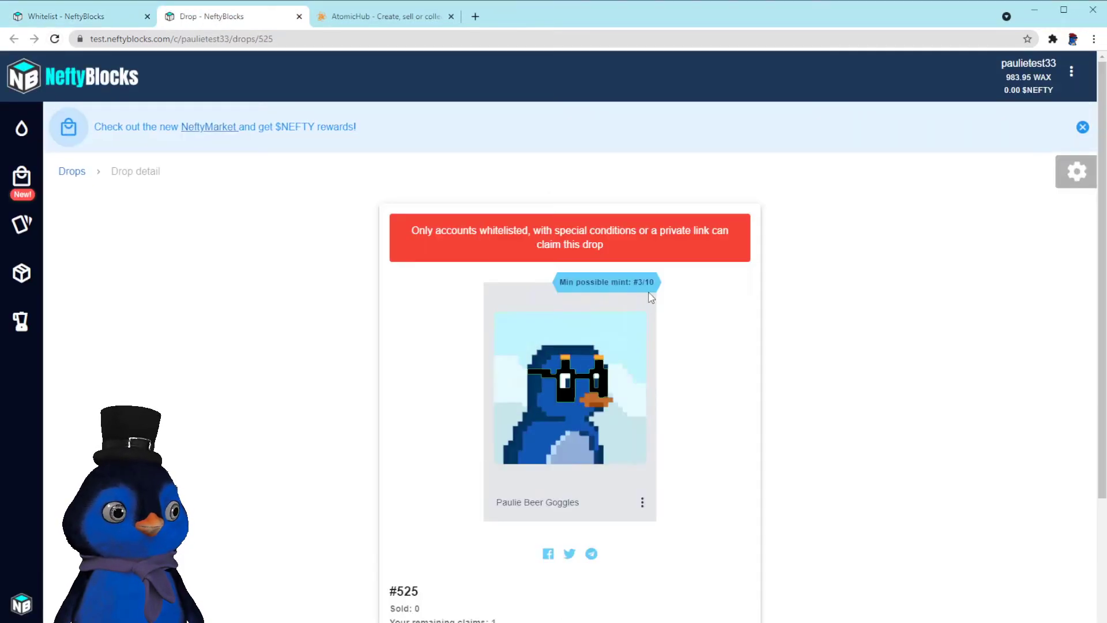
# Go from drop #525's whitelist to its keys and bring up the form for adding a key.
pyautogui.click(92, 16)
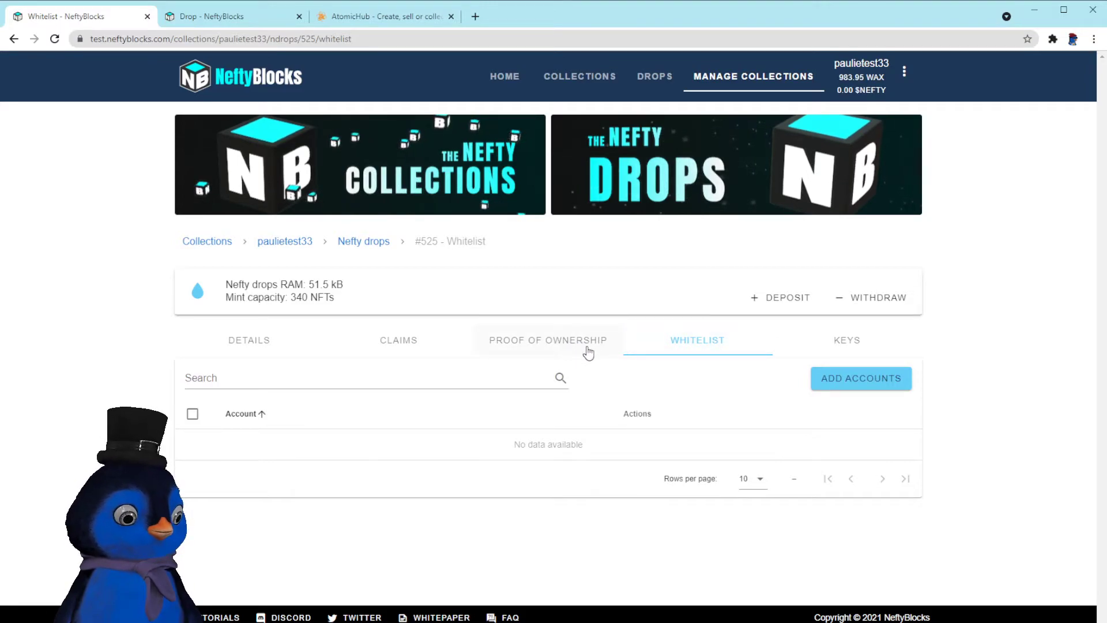
pyautogui.click(417, 352)
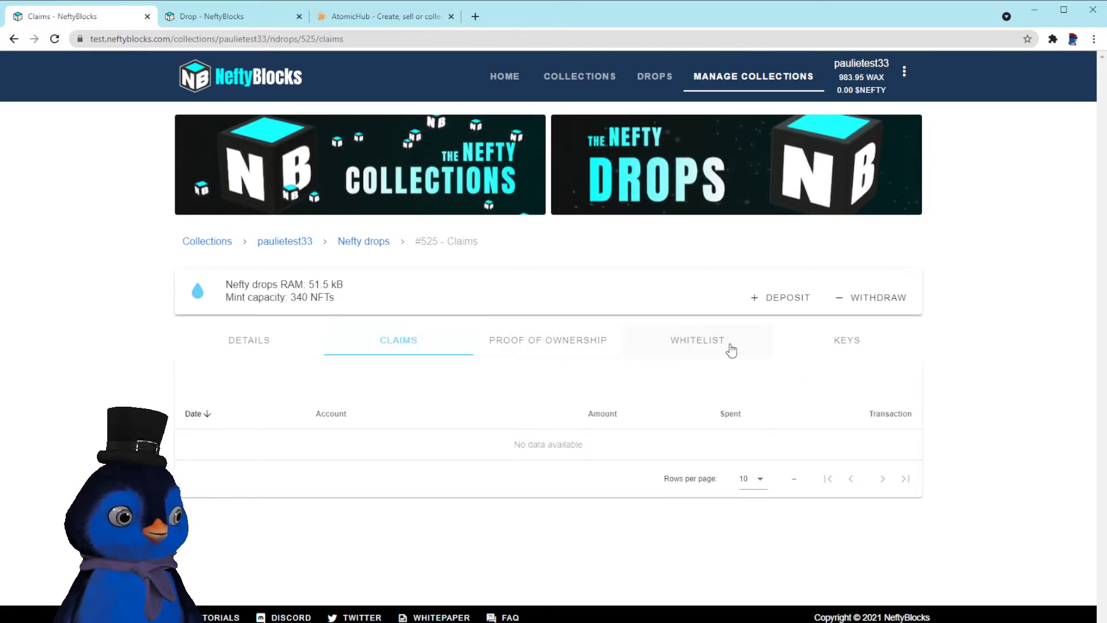
pyautogui.click(859, 344)
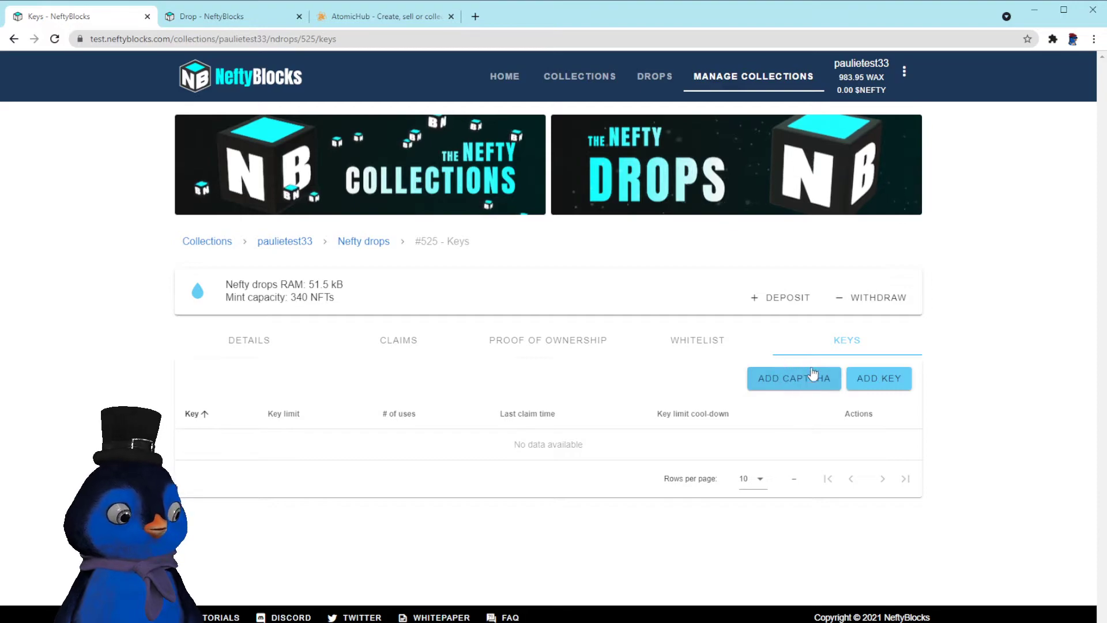
pyautogui.click(881, 385)
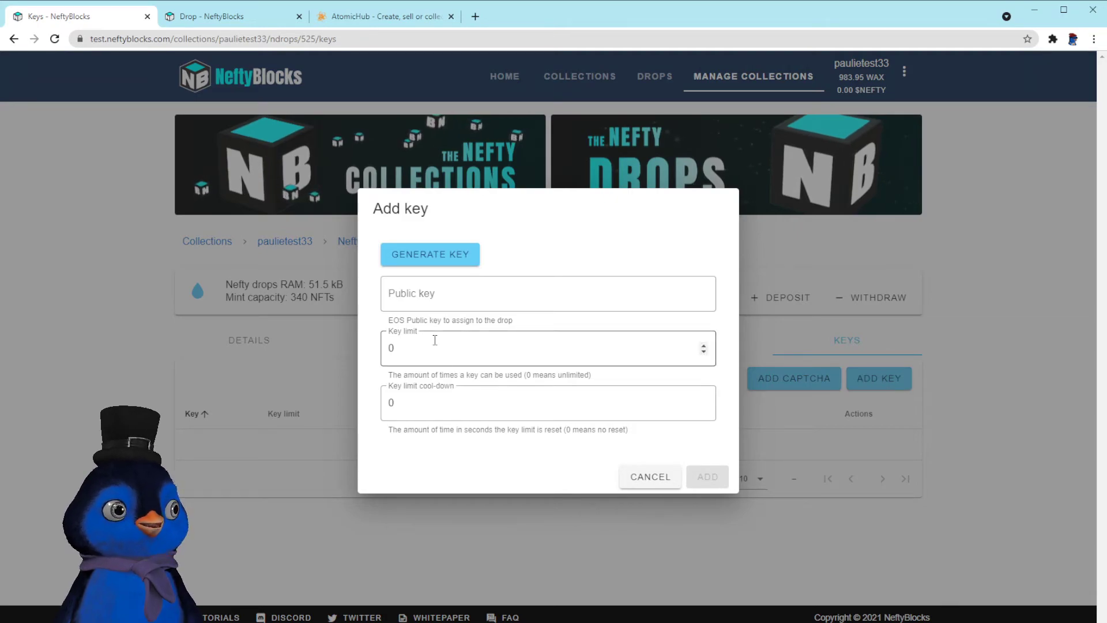
# Generate a fresh public key and add it to the drop with key limit 0 and cool-down 0.
pyautogui.click(423, 261)
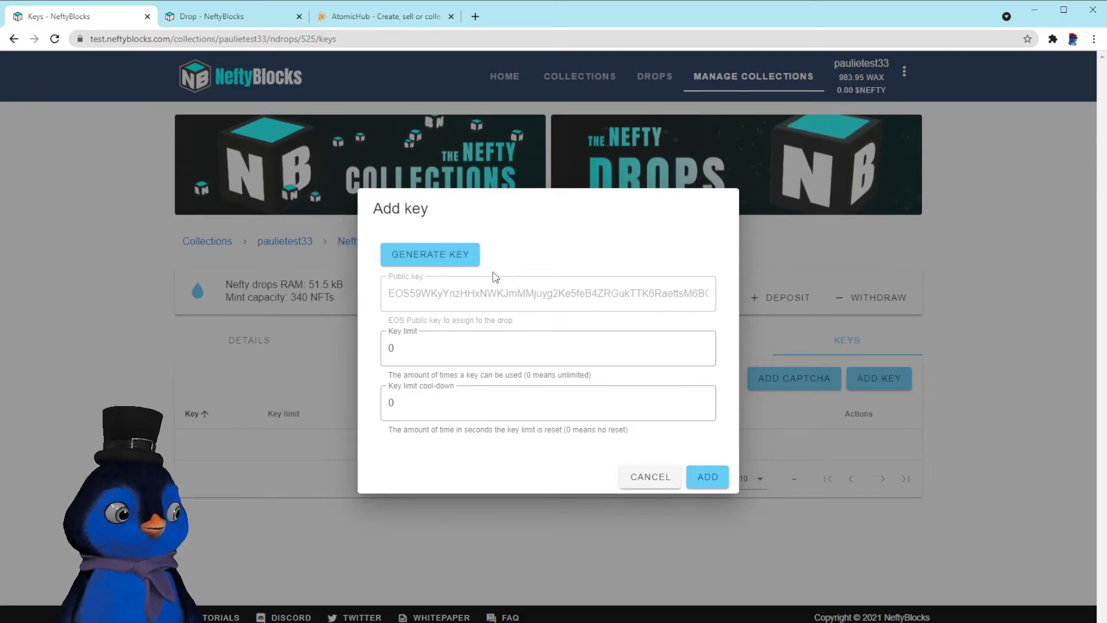
pyautogui.click(462, 263)
pyautogui.click(461, 262)
pyautogui.click(462, 263)
pyautogui.click(461, 262)
pyautogui.click(461, 263)
pyautogui.click(462, 263)
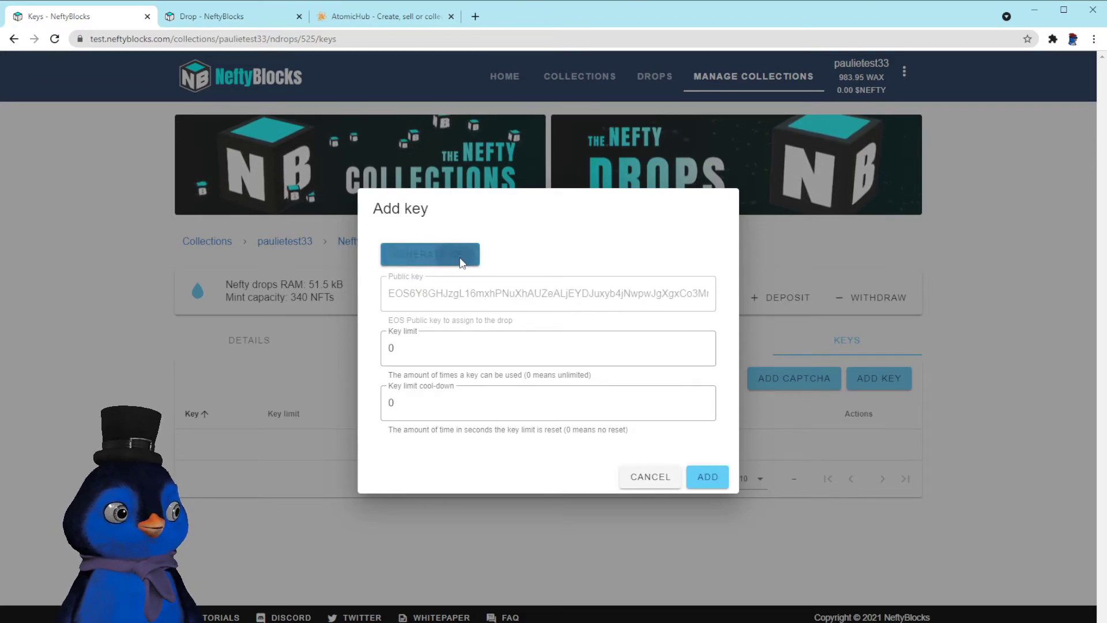
pyautogui.click(461, 263)
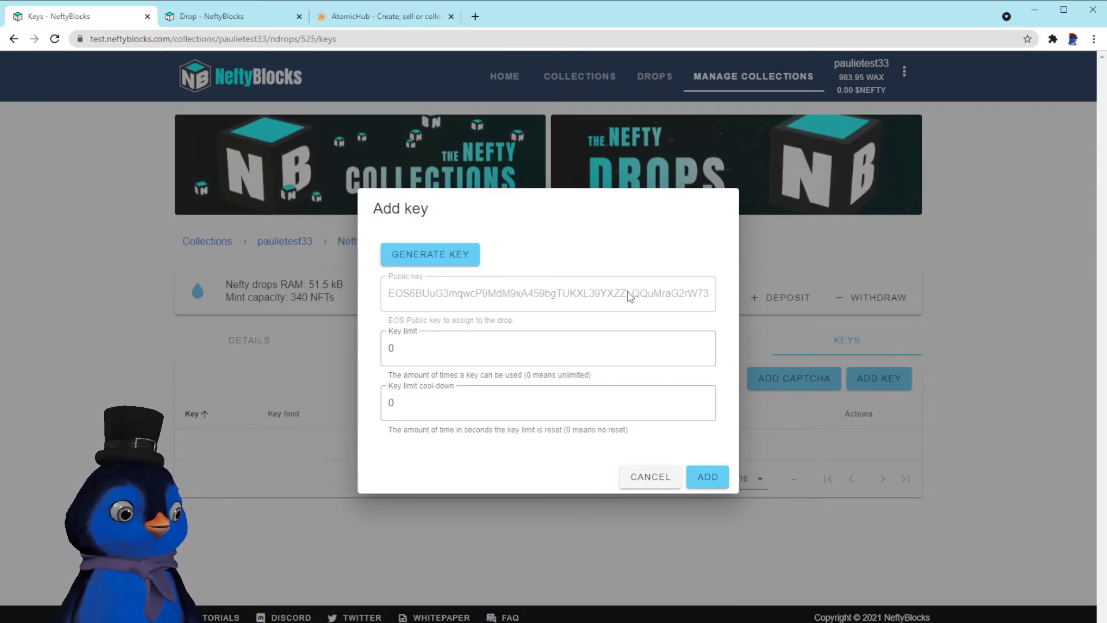
pyautogui.doubleClick(410, 407)
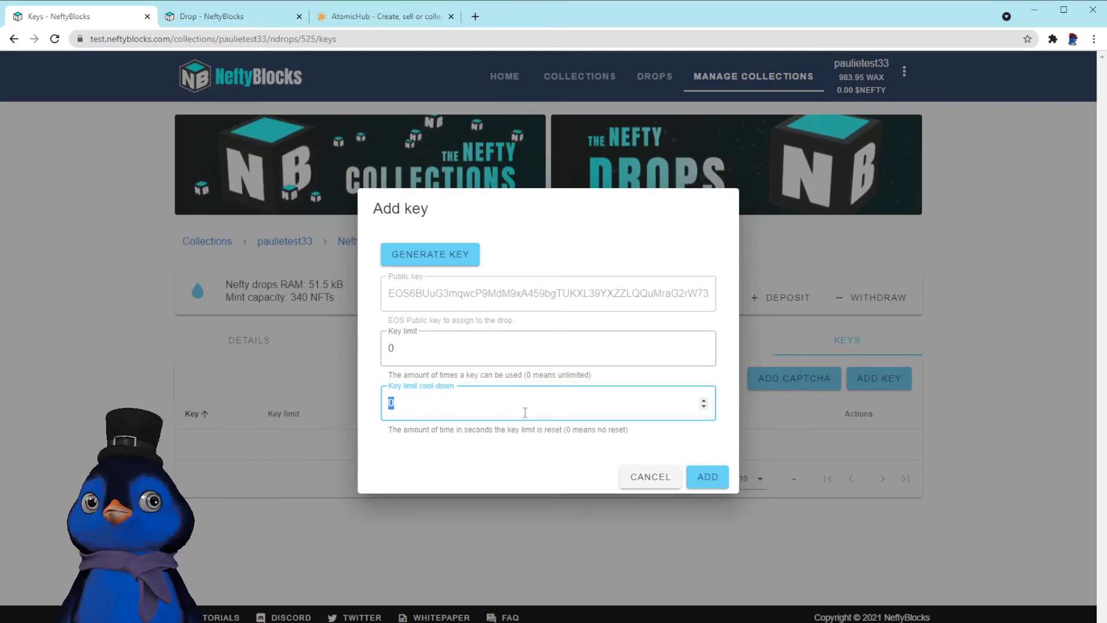
pyautogui.click(444, 258)
pyautogui.click(444, 258)
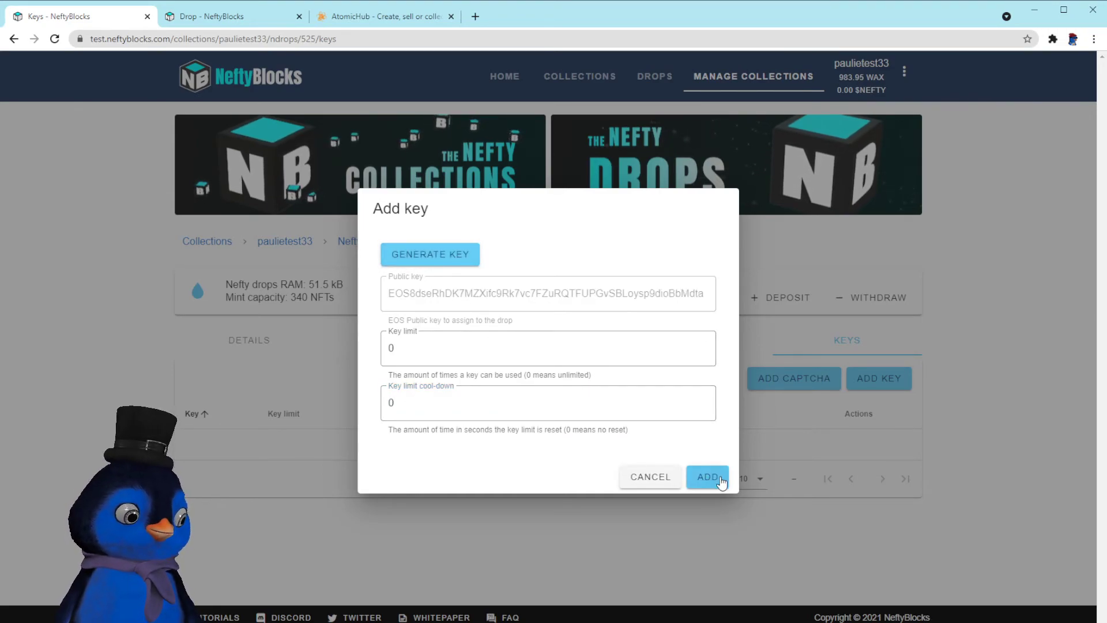
pyautogui.click(721, 482)
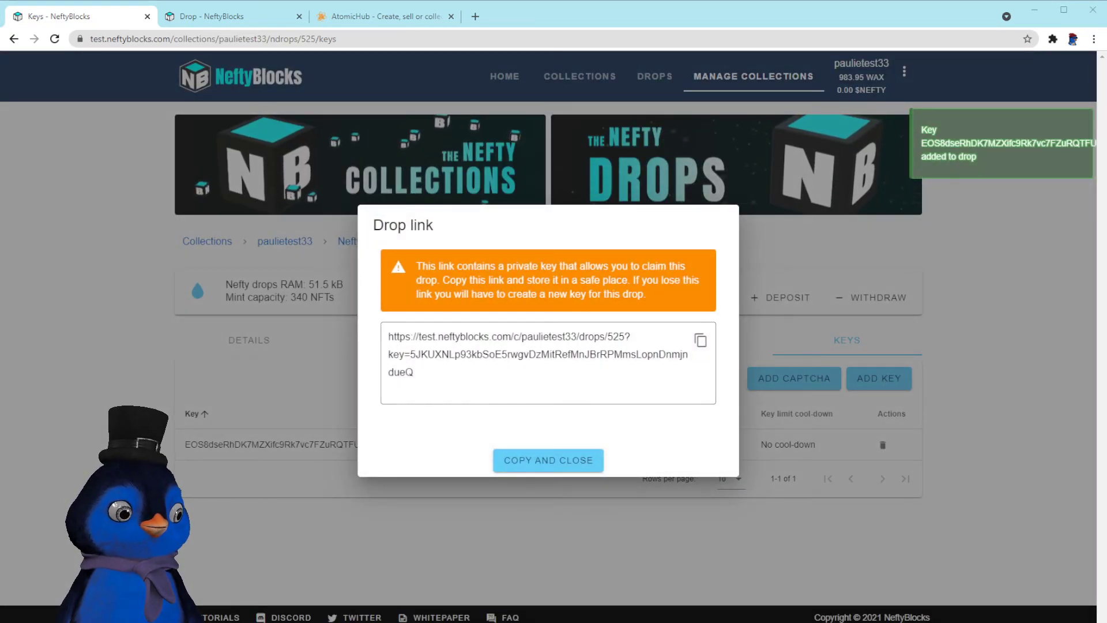
# Read the warning about storing the private drop link safely and copy the link.
pyautogui.moveTo(453, 294); pyautogui.dragTo(661, 303)
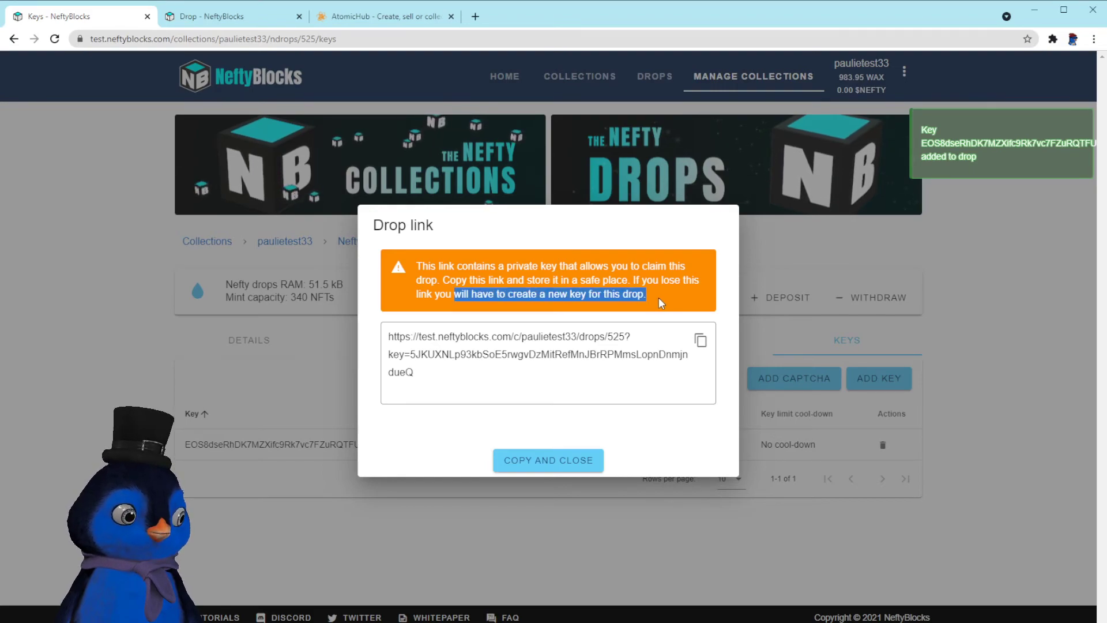
pyautogui.click(661, 303)
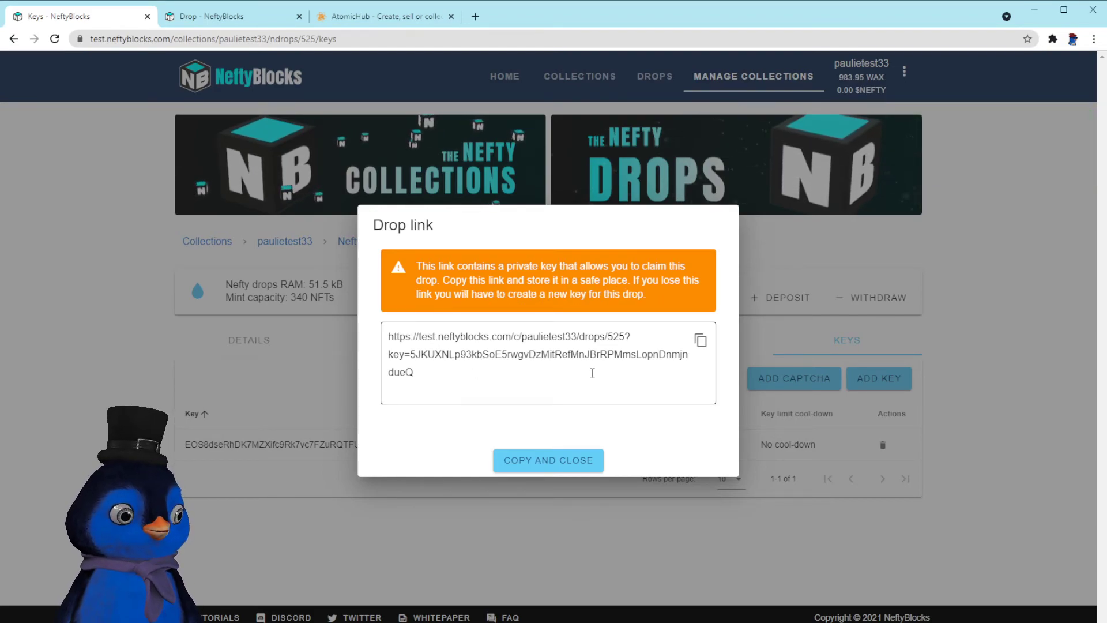
pyautogui.click(702, 344)
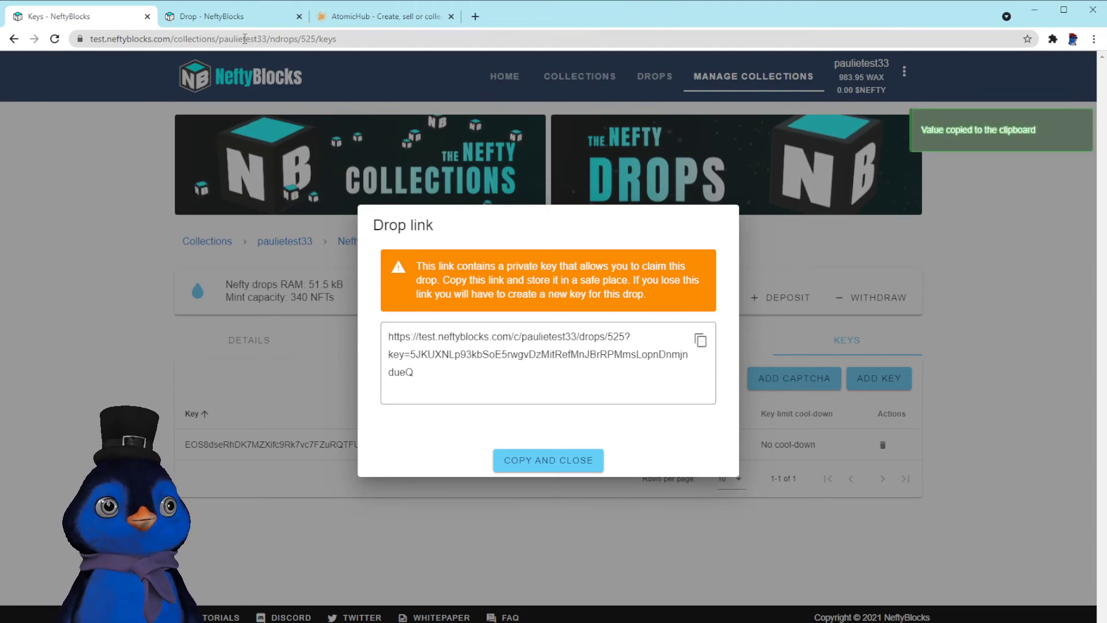
# Reload drop #525's public page, load the copied link containing the private key in its place, and examine the claim page.
pyautogui.click(231, 19)
pyautogui.click(53, 41)
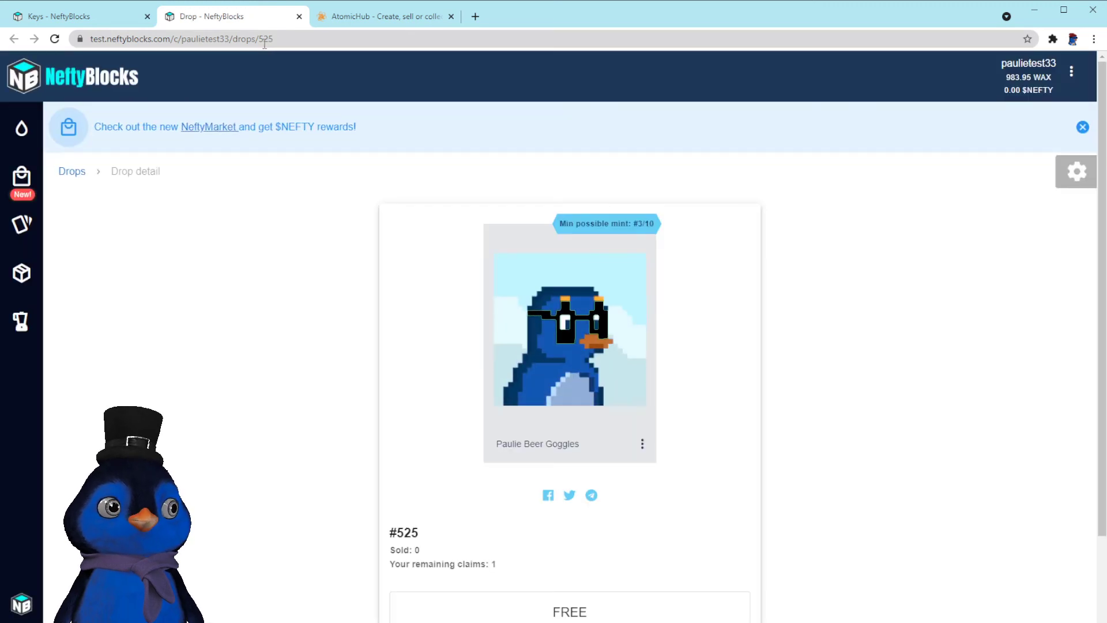
pyautogui.doubleClick(245, 41)
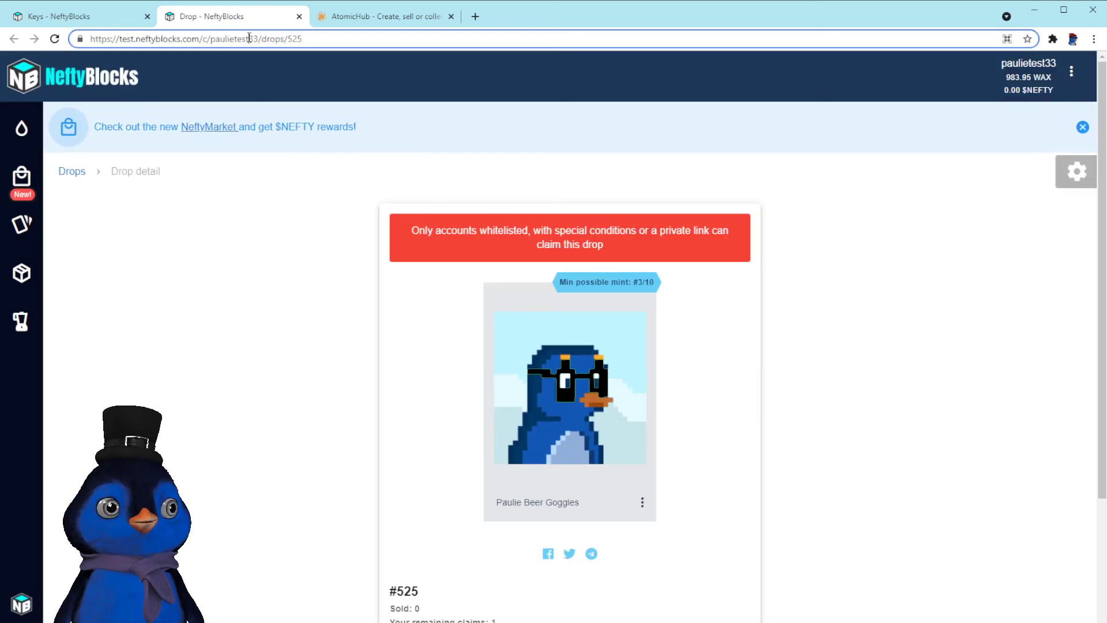
pyautogui.tripleClick(249, 41)
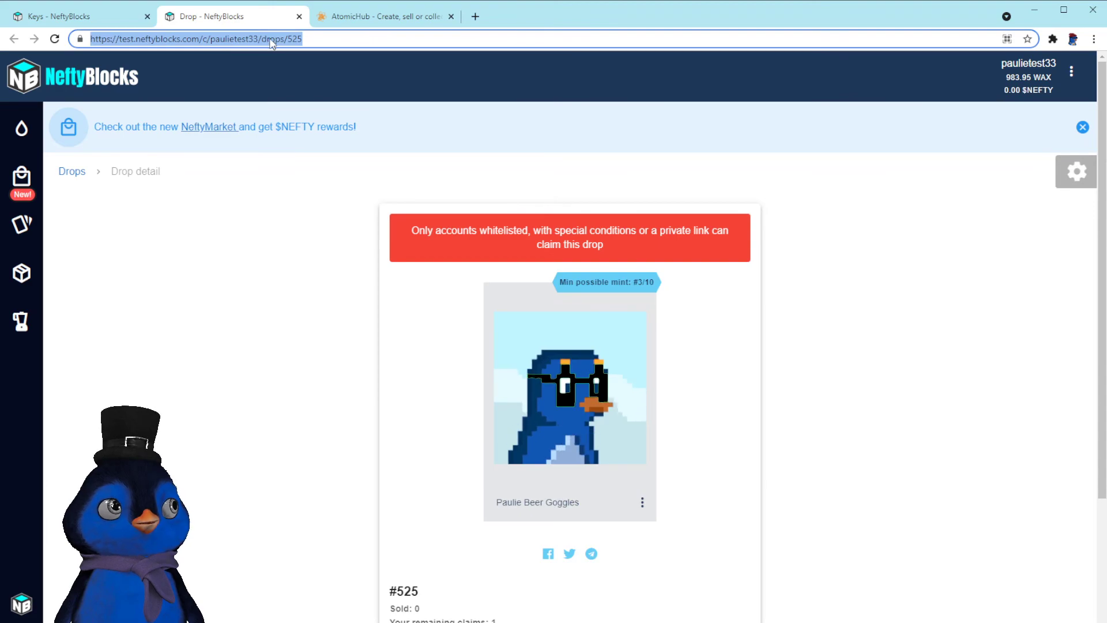
pyautogui.hotkey('ctrl', 'v')
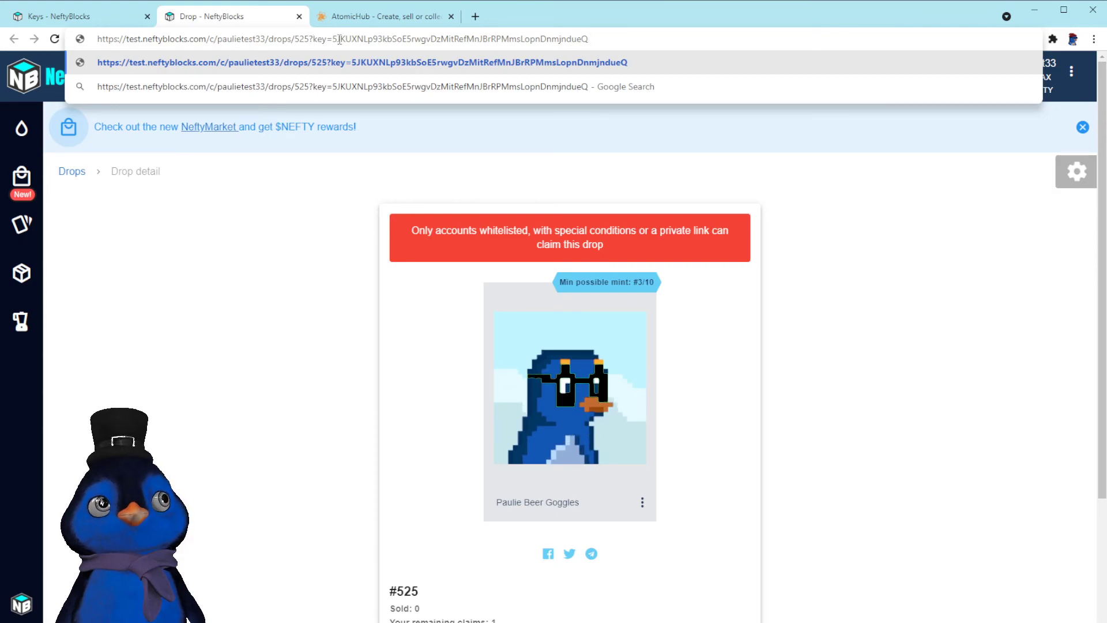
pyautogui.press('Return')
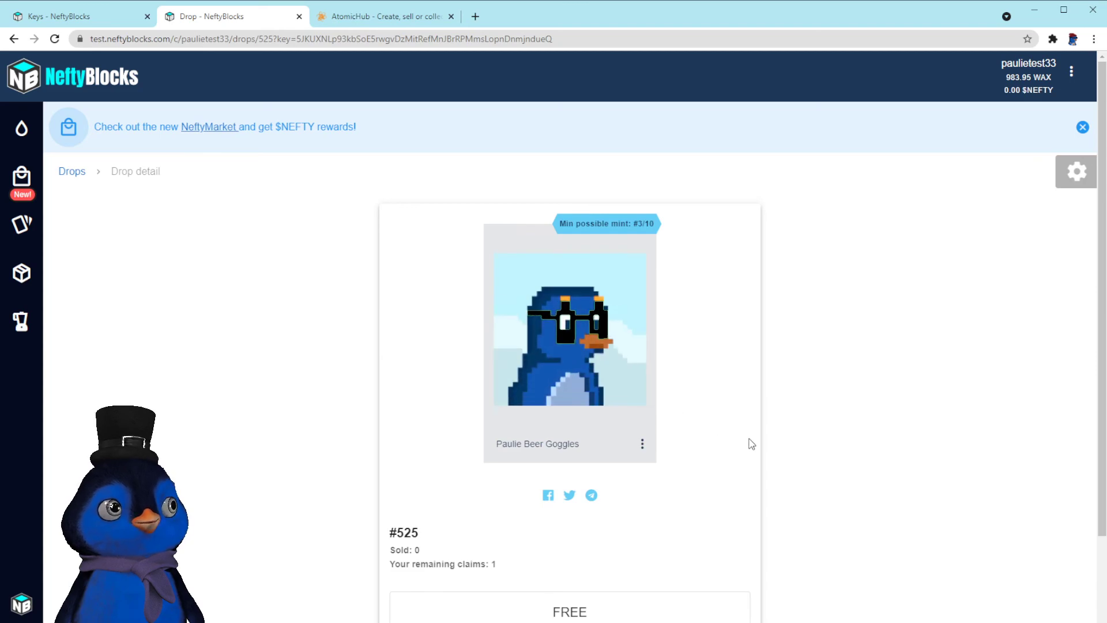
pyautogui.click(581, 39)
pyautogui.click(616, 474)
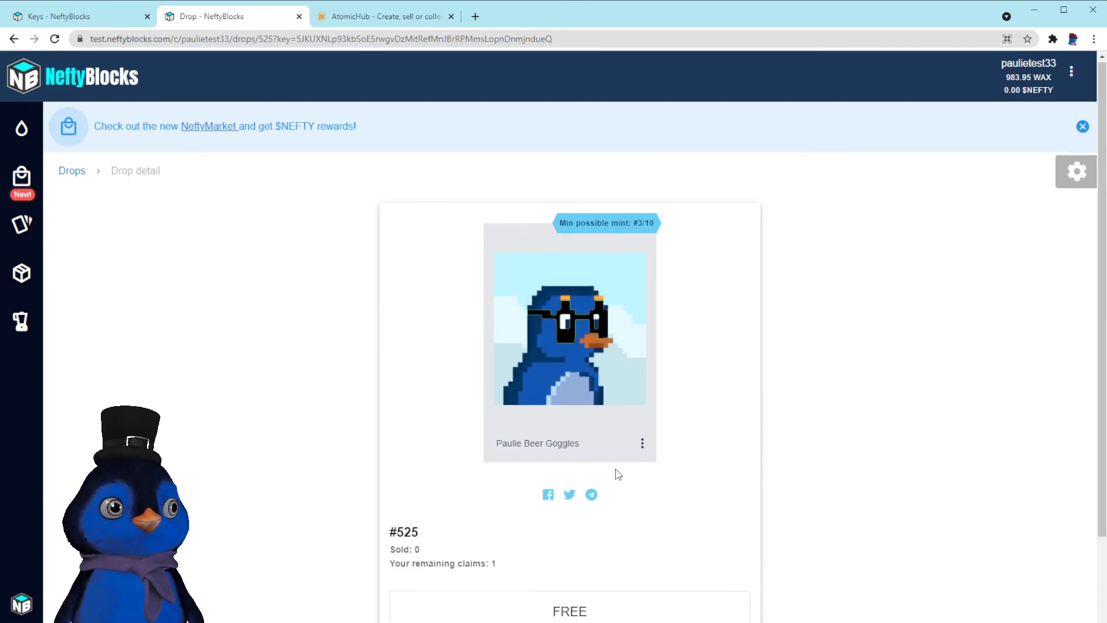
pyautogui.scroll(-2, 728, 503)
pyautogui.scroll(2, 732, 504)
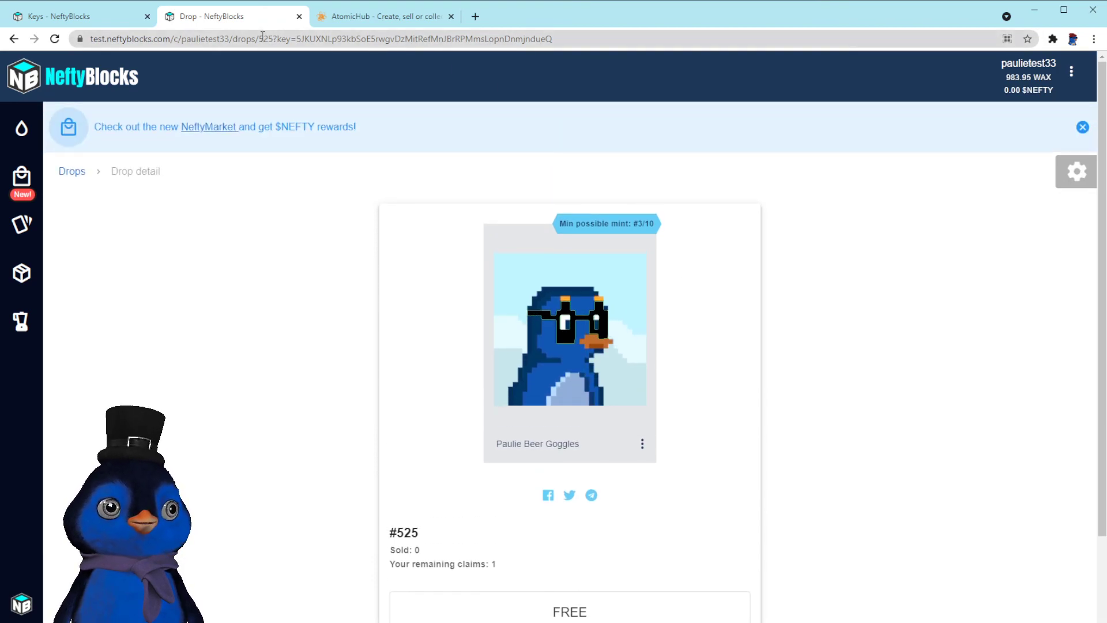
pyautogui.scroll(-2, 311, 364)
pyautogui.scroll(2, 312, 363)
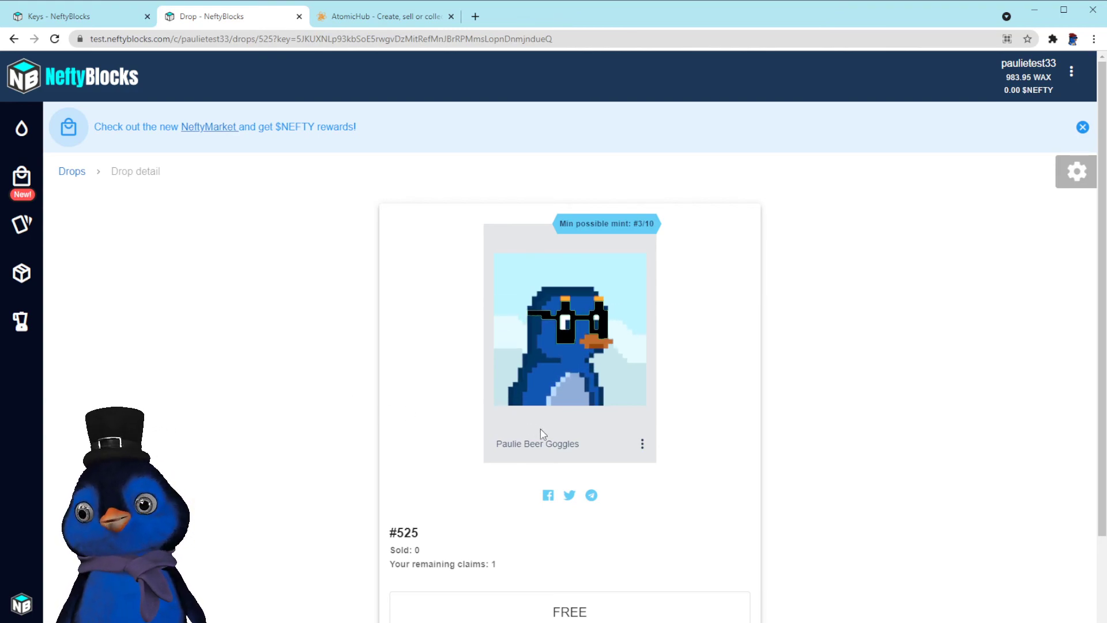
# Copy and close the drop link on the keys page and return to the collection's overview page.
pyautogui.click(87, 19)
pyautogui.click(580, 464)
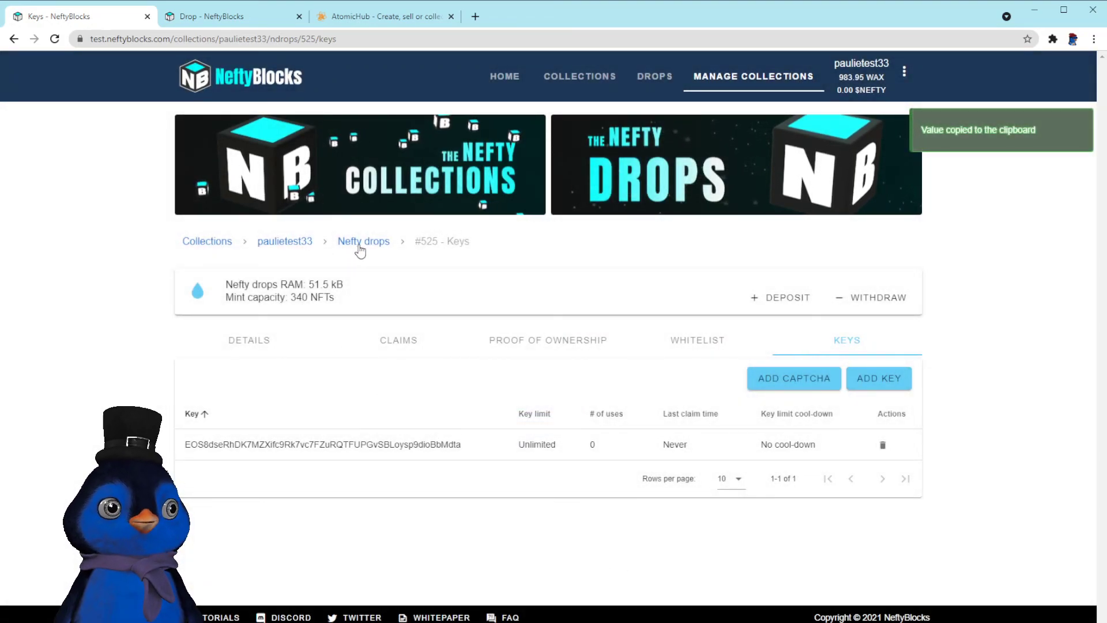
pyautogui.click(359, 242)
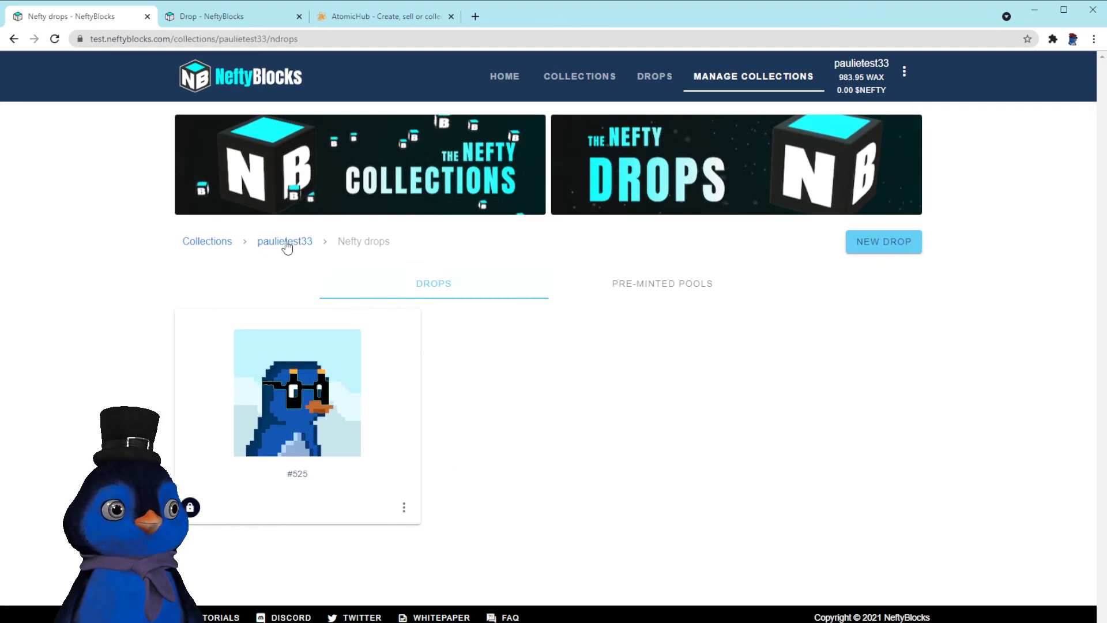
pyautogui.click(262, 243)
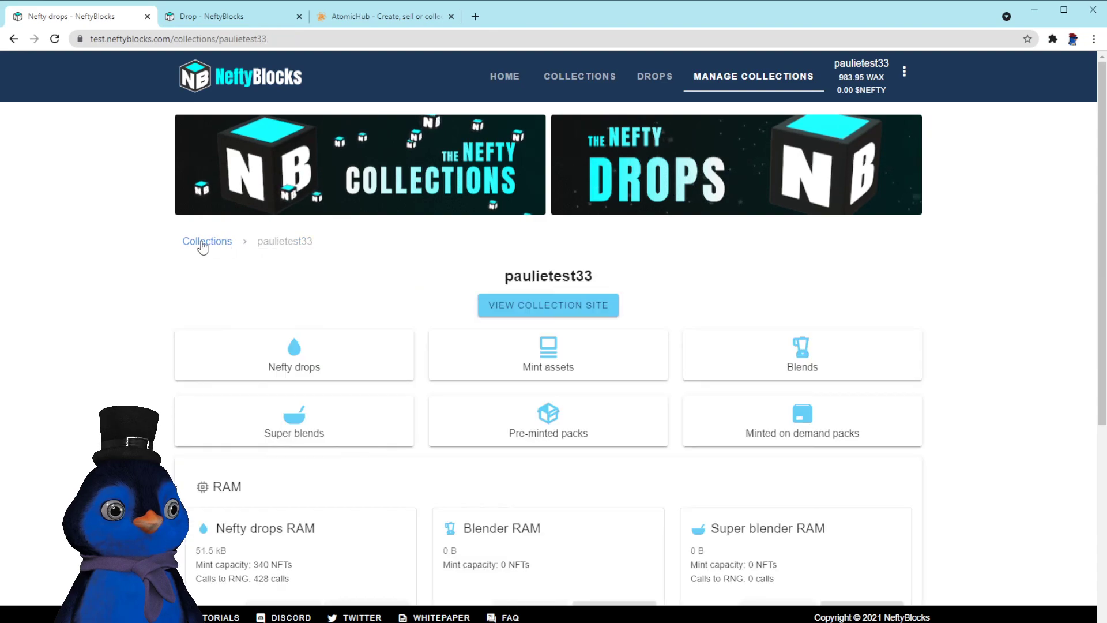